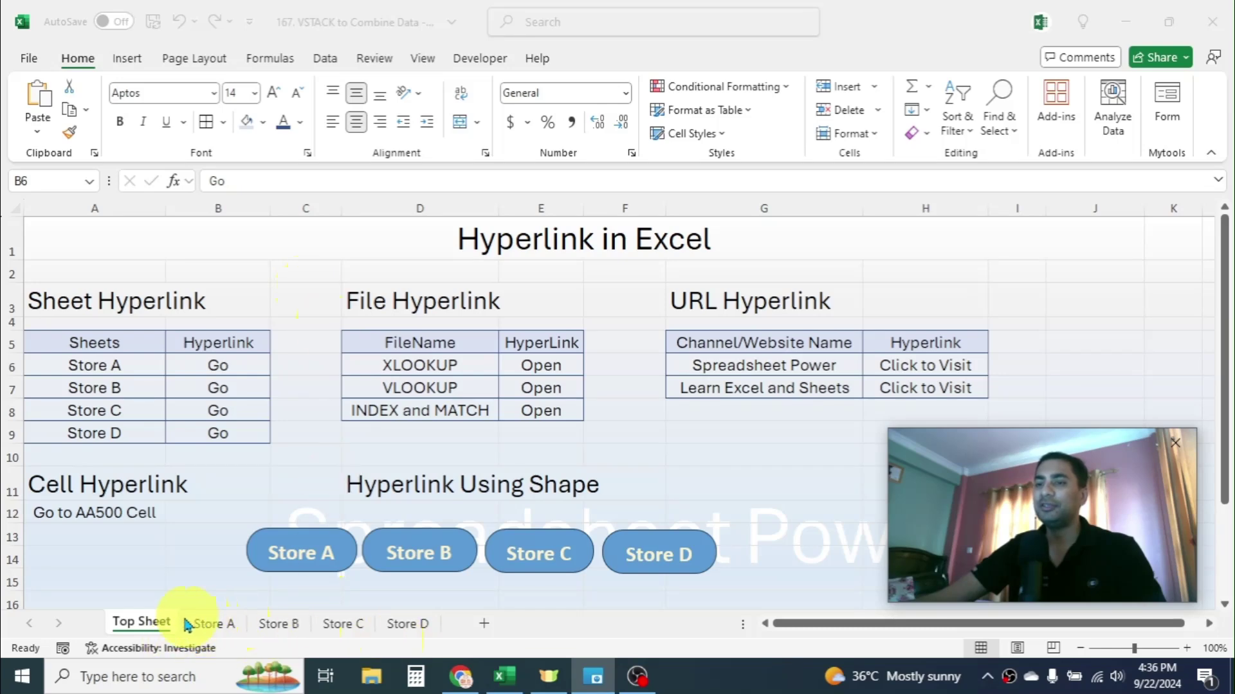
# Step: Look through the Store A–D sheets, then return to Top Sheet and select the Go cell B6
pyautogui.click(144, 628)
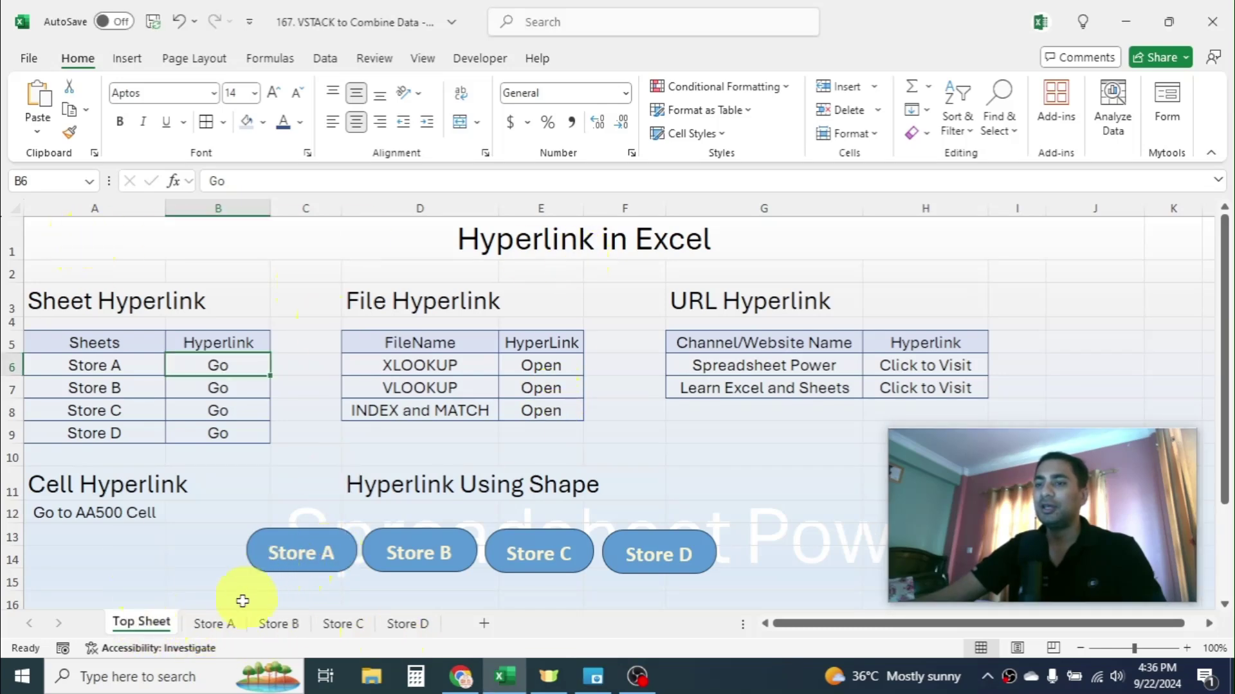
pyautogui.click(227, 625)
pyautogui.click(277, 624)
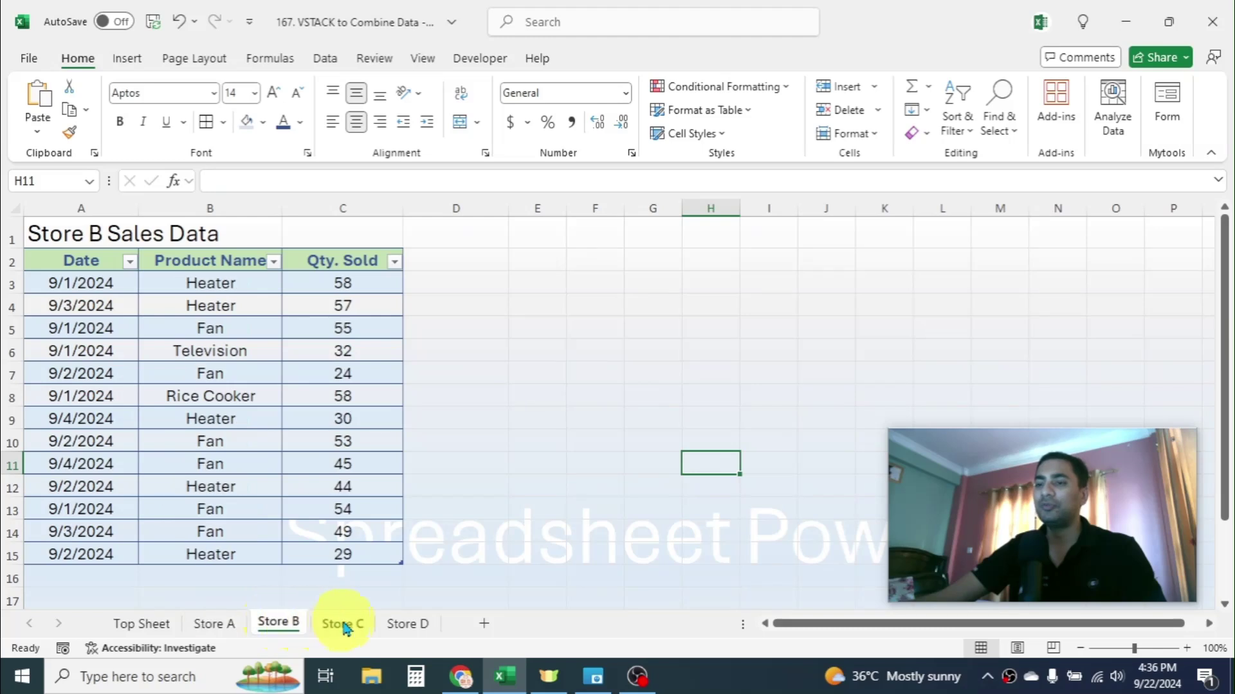
pyautogui.click(341, 624)
pyautogui.click(405, 624)
pyautogui.click(141, 623)
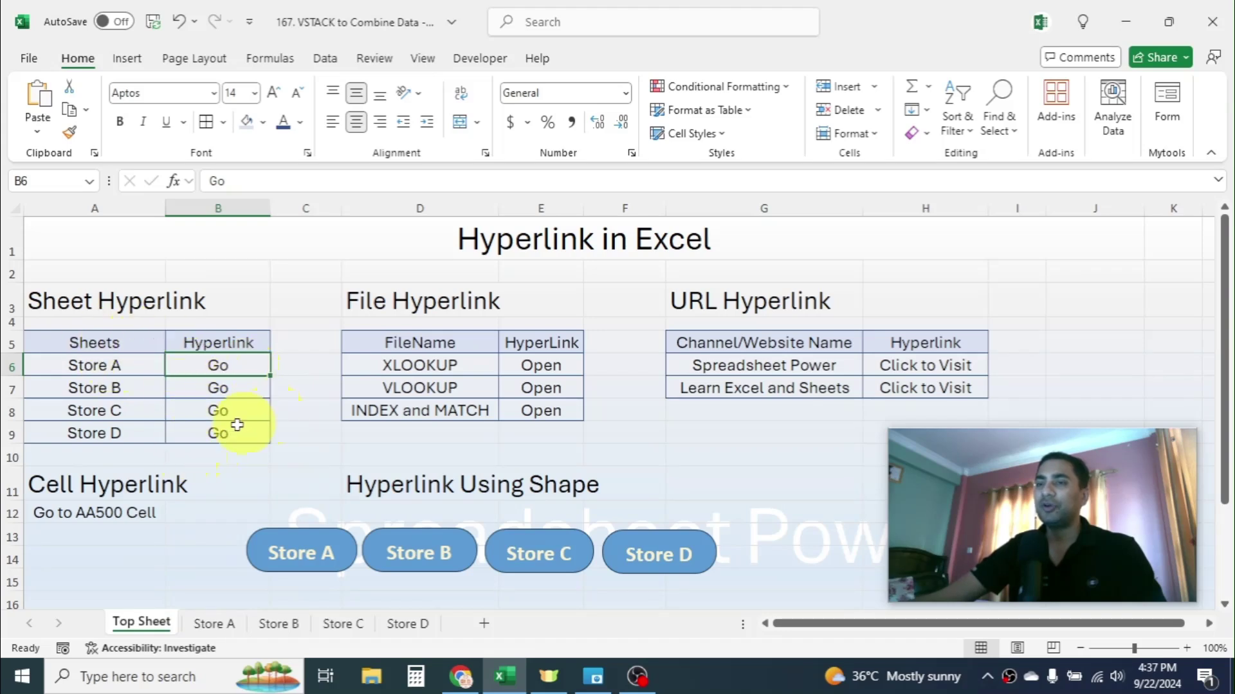
pyautogui.click(87, 364)
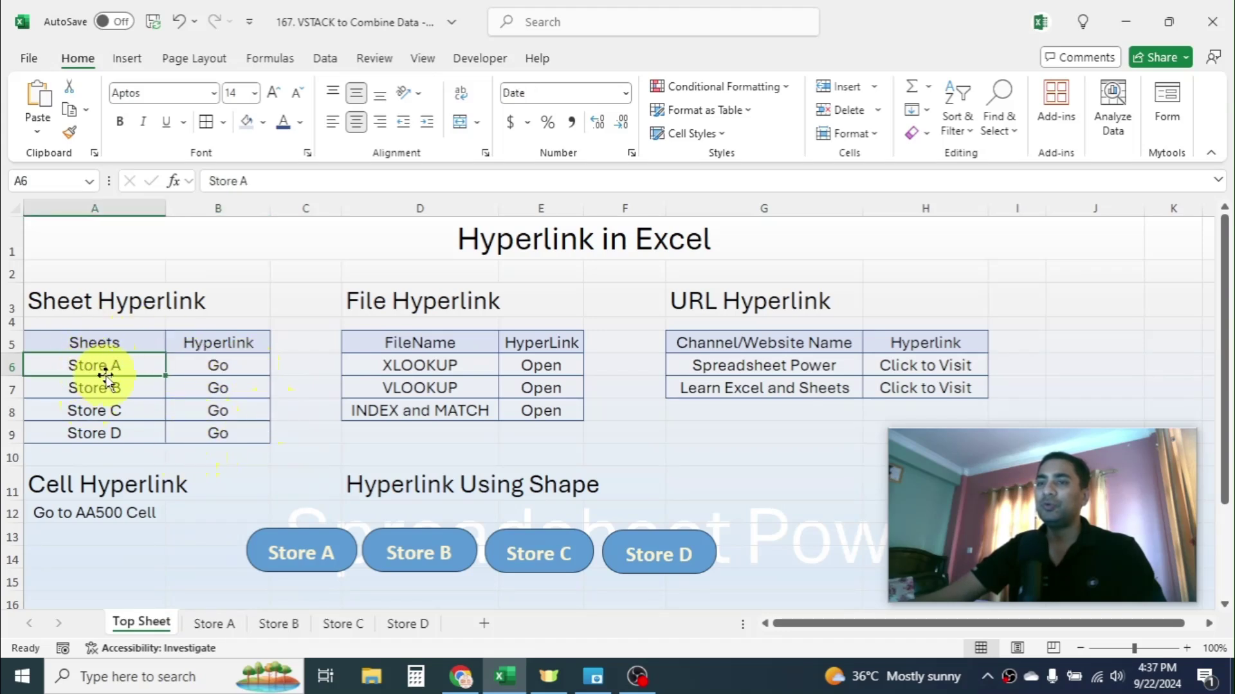
pyautogui.press('Tab')
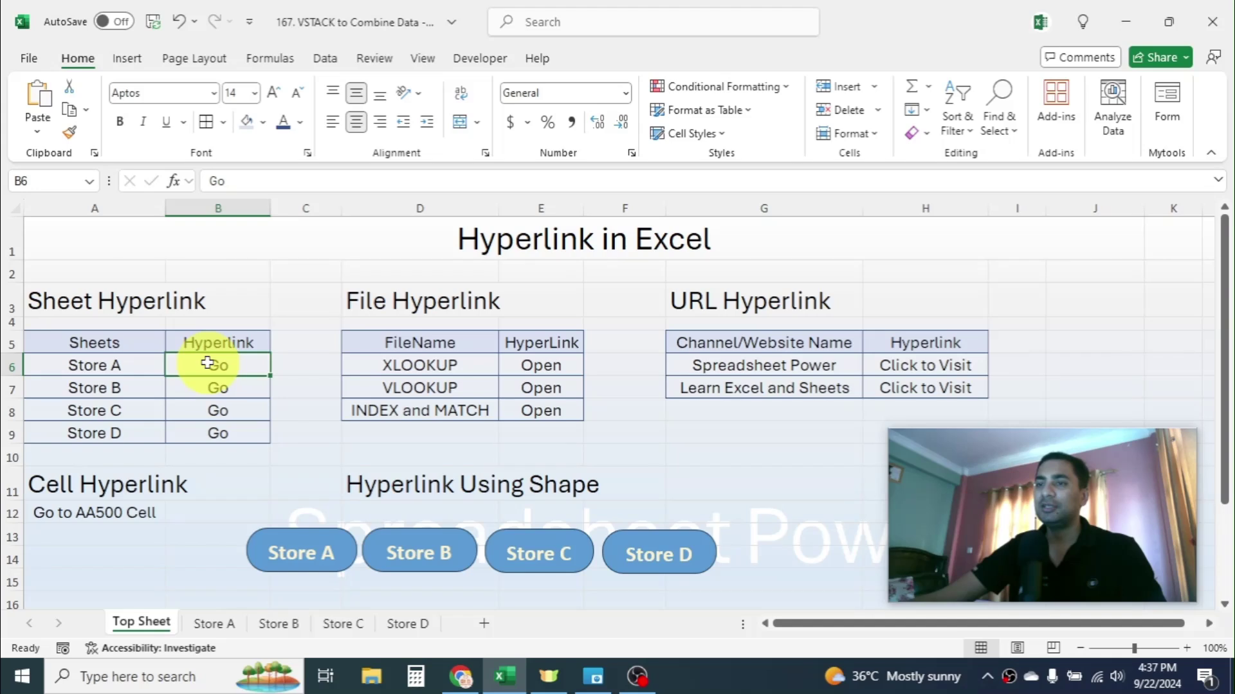
# Step: Set B6's hyperlink target to cell C5 on the Store A sheet
pyautogui.rightClick(209, 368)
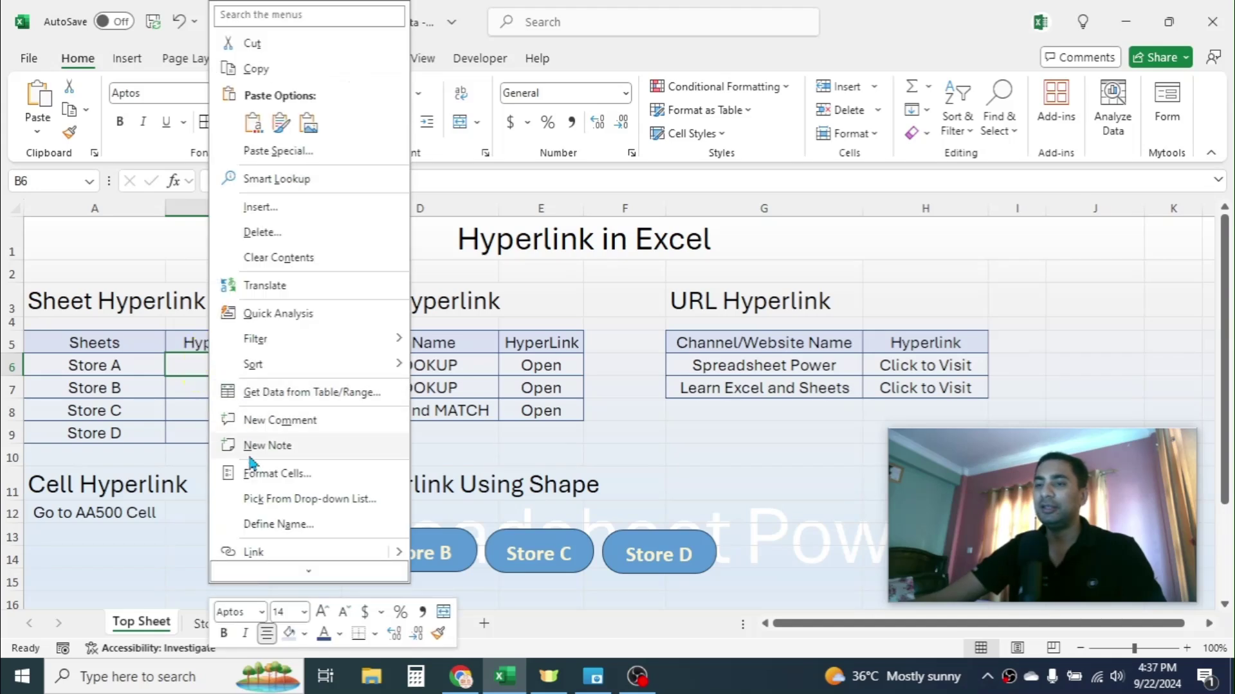
pyautogui.click(253, 553)
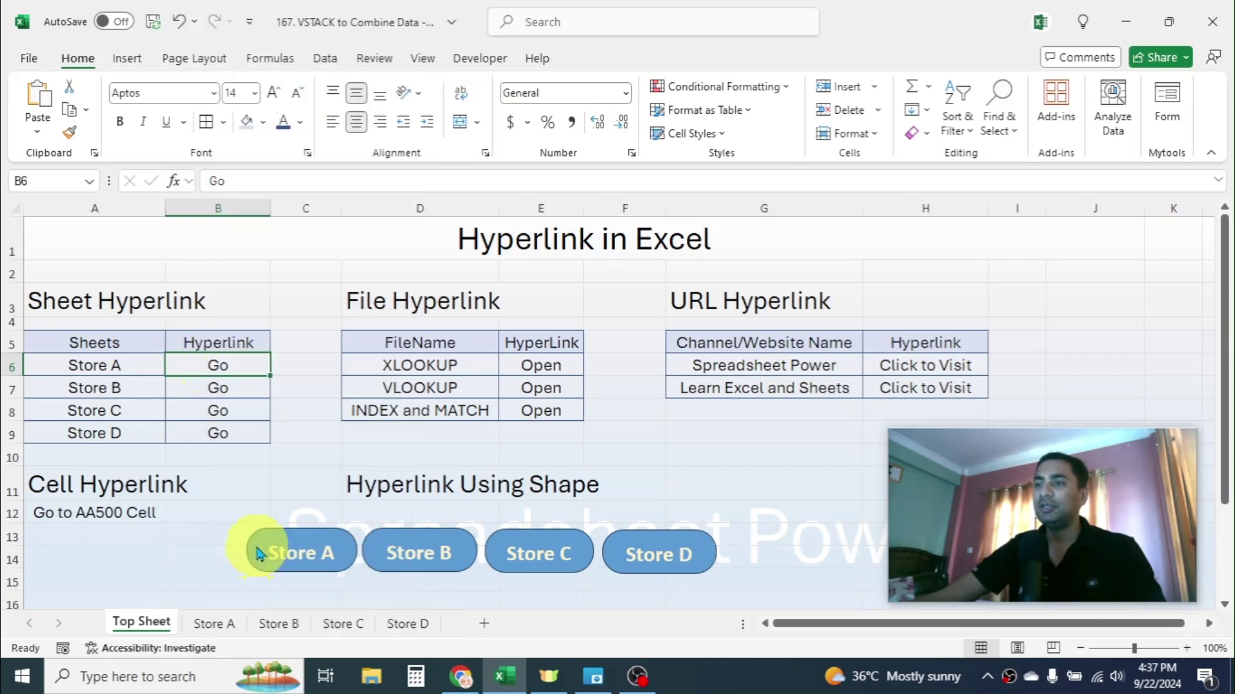
pyautogui.moveTo(520, 254); pyautogui.dragTo(515, 183)
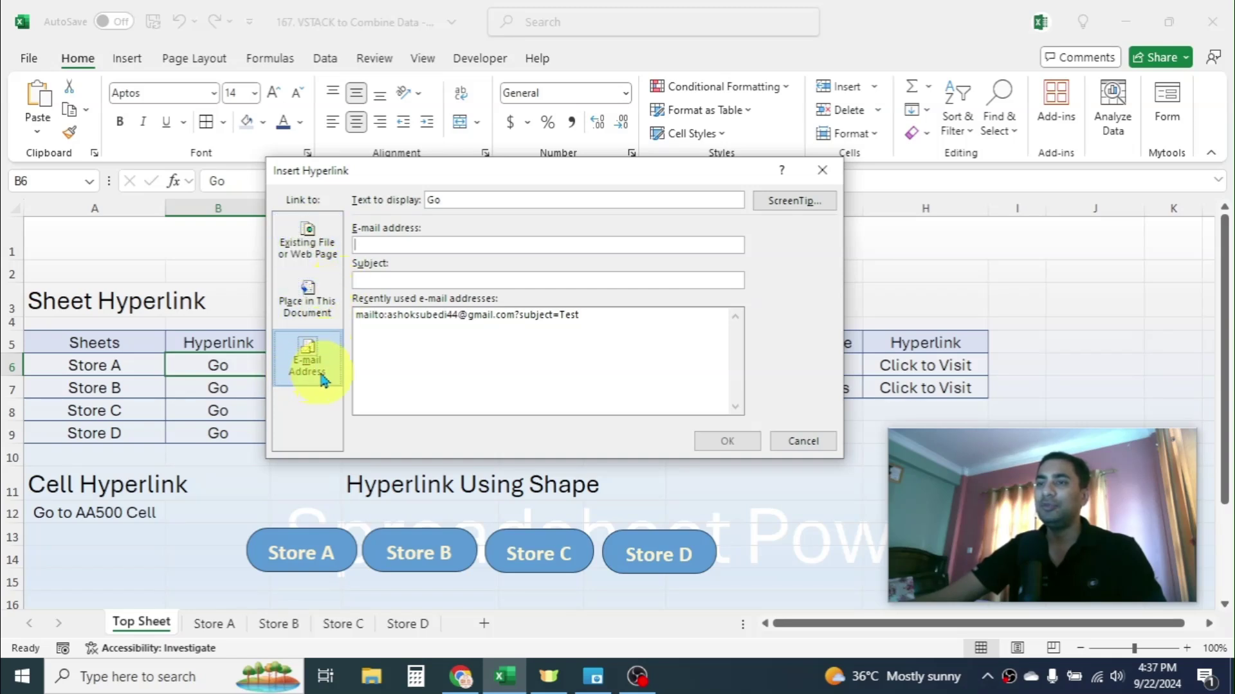
pyautogui.click(315, 304)
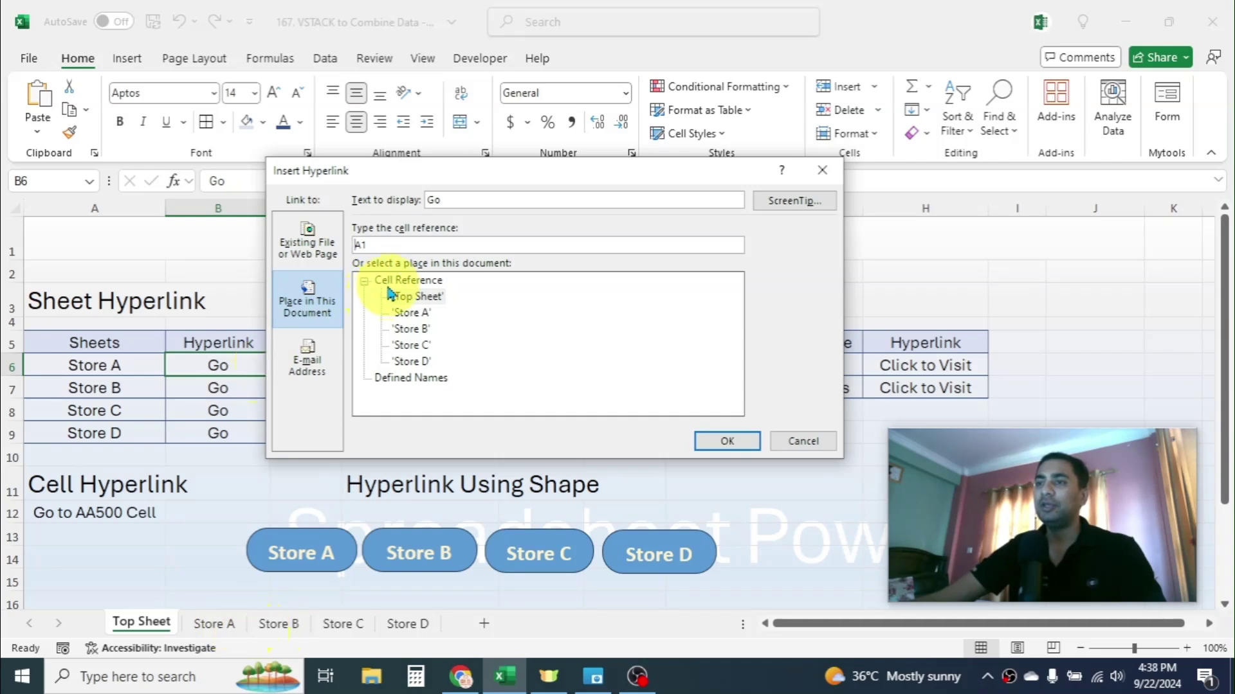
pyautogui.click(410, 315)
pyautogui.click(368, 243)
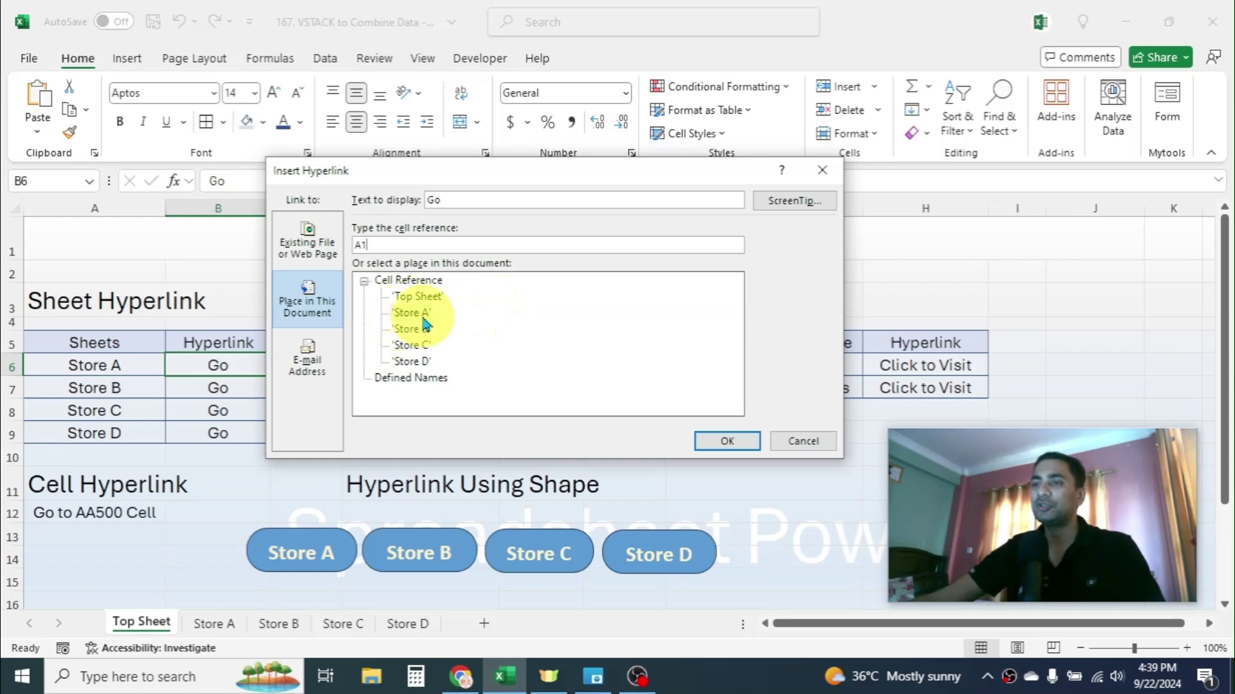
pyautogui.doubleClick(405, 245)
pyautogui.write('C')
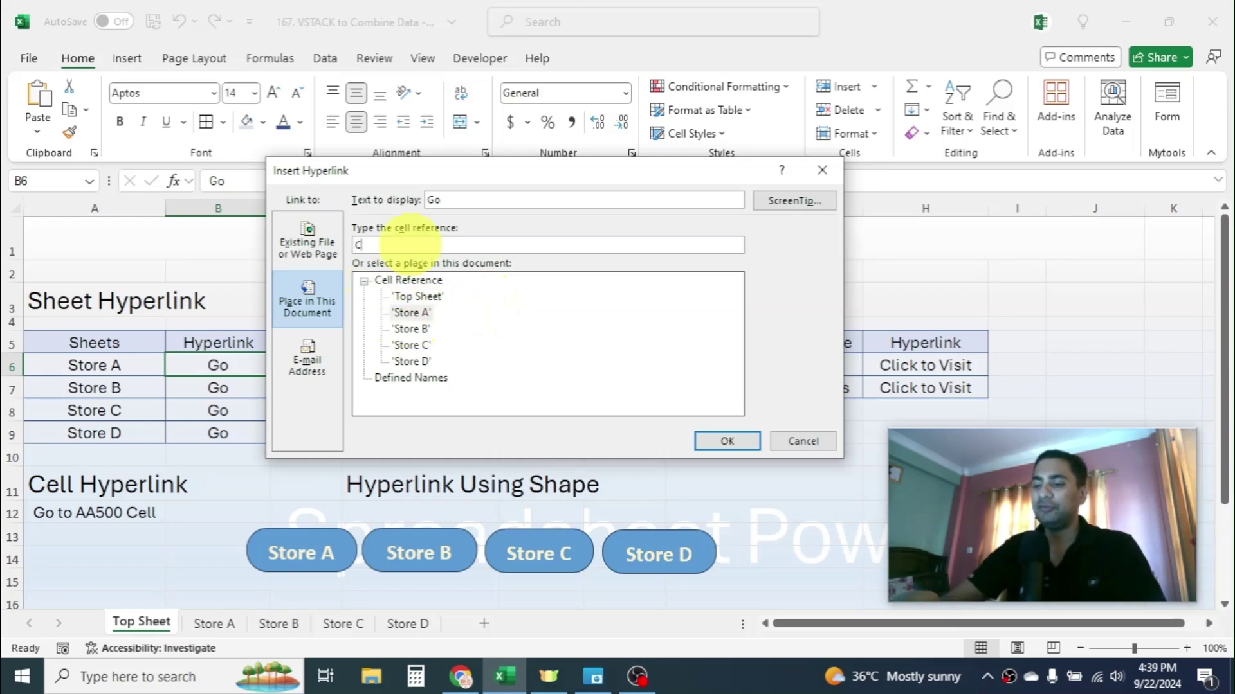
pyautogui.write('5')
# Step: Give the link the ScreenTip 'open store a sheet' and confirm it
pyautogui.click(791, 204)
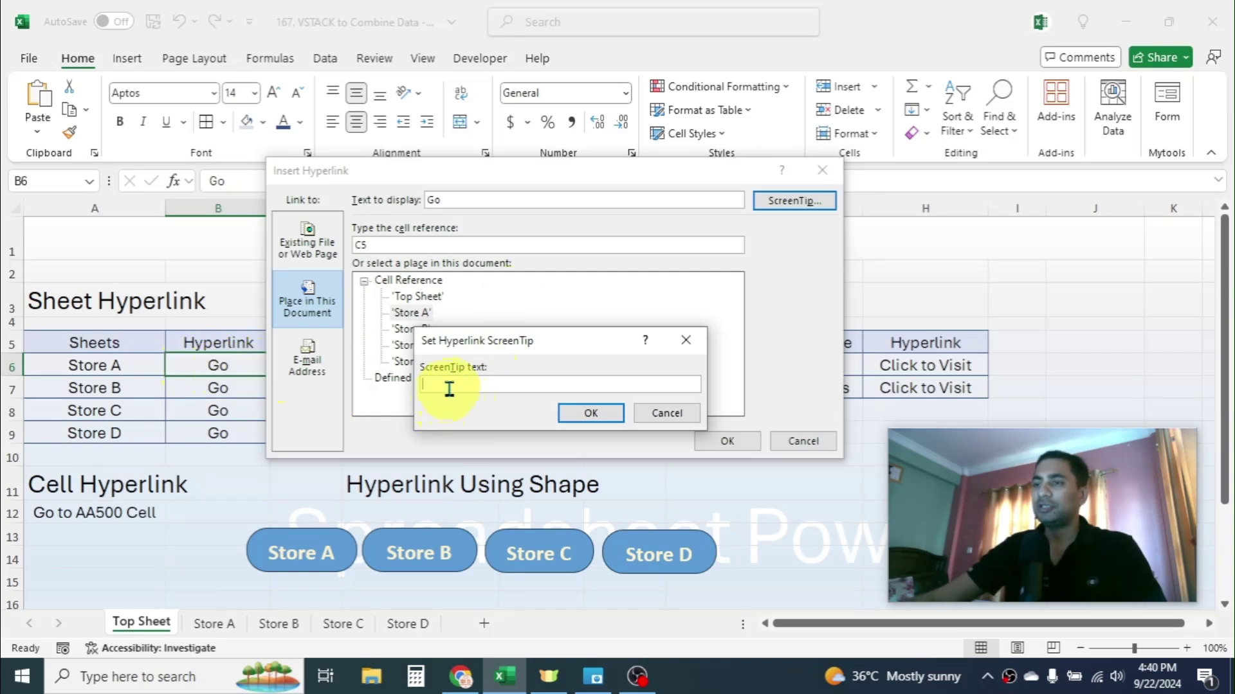
pyautogui.write('open sto')
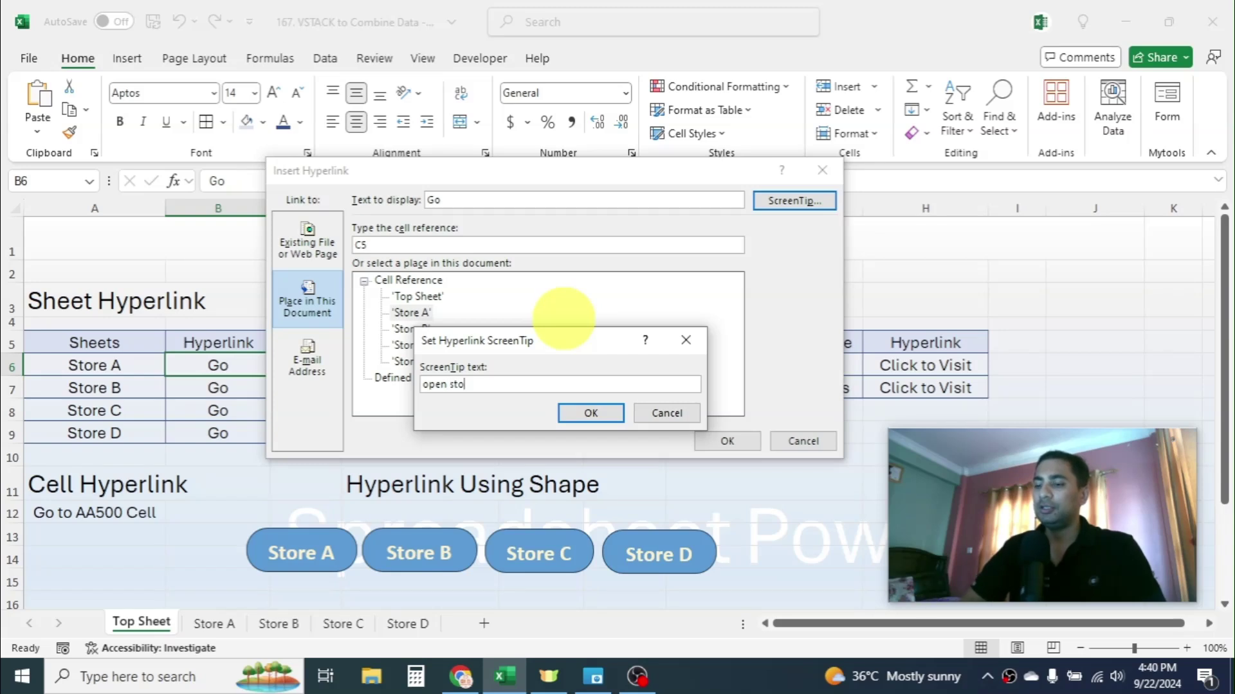
pyautogui.write('re a shee')
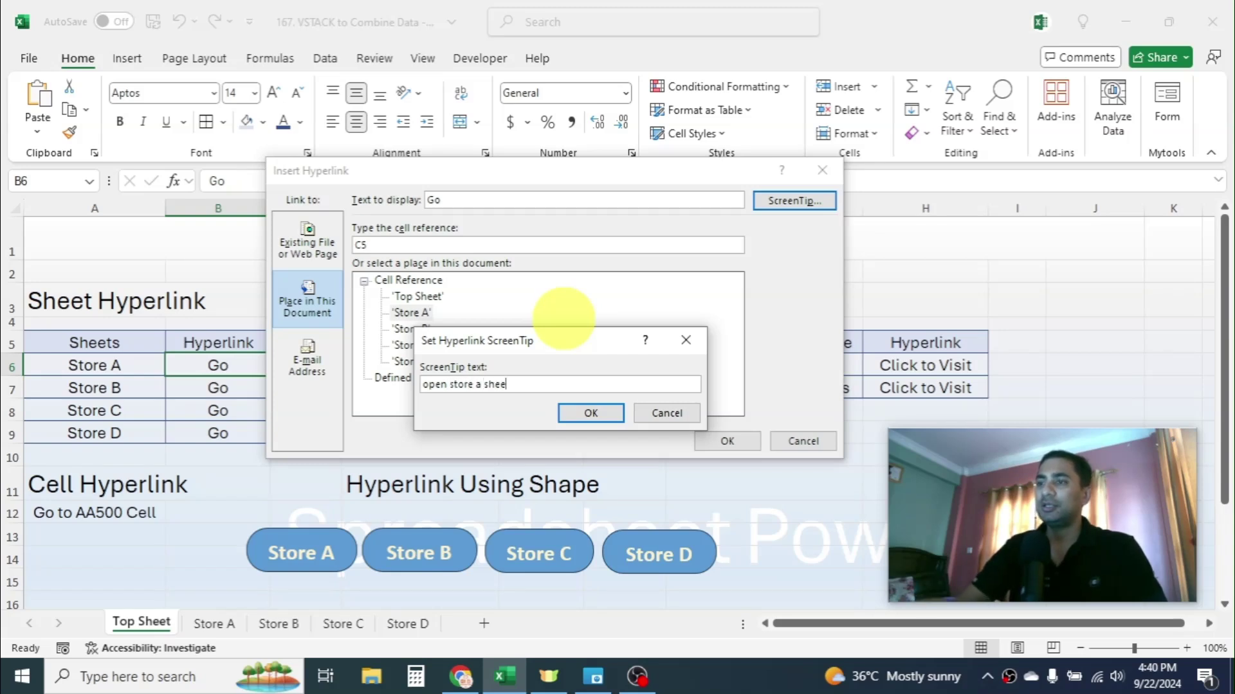
pyautogui.write('t')
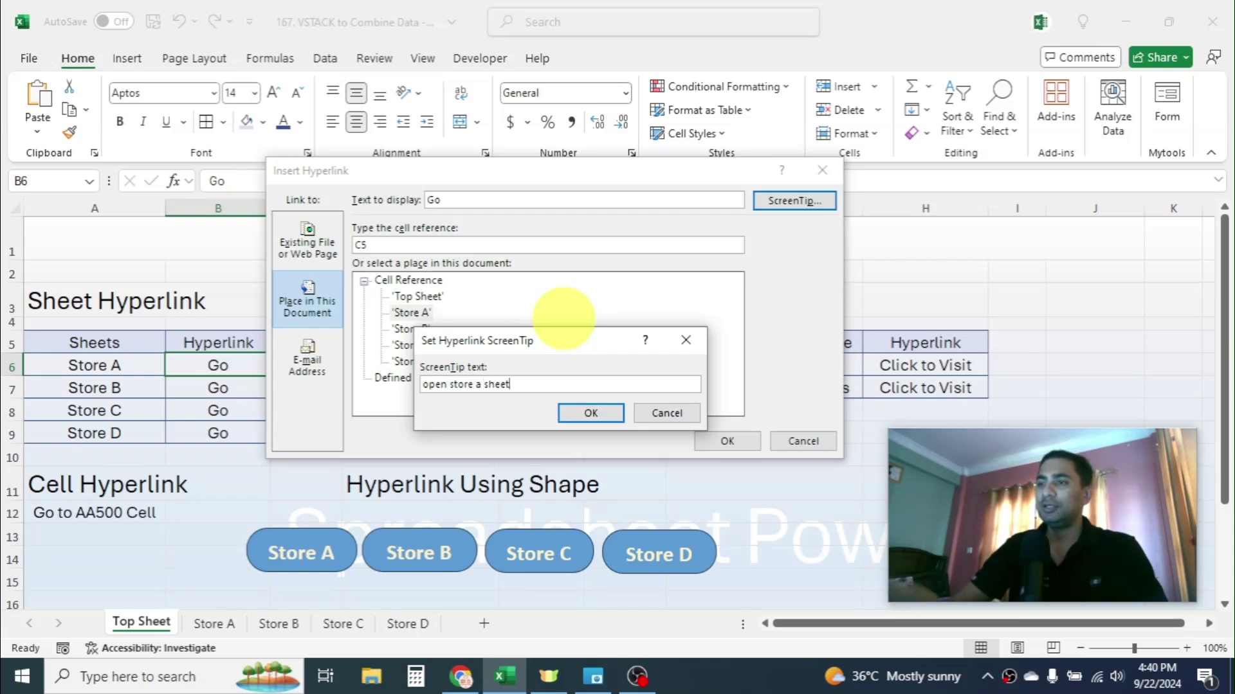
pyautogui.click(586, 413)
pyautogui.click(725, 442)
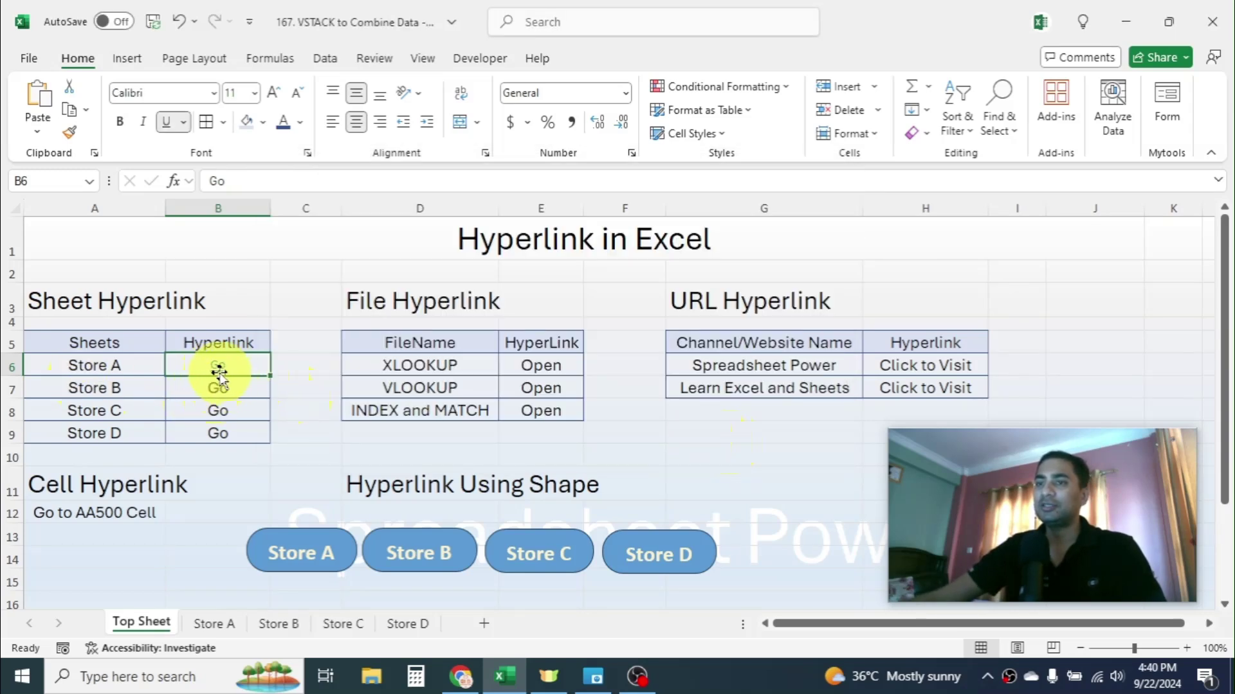
pyautogui.click(313, 278)
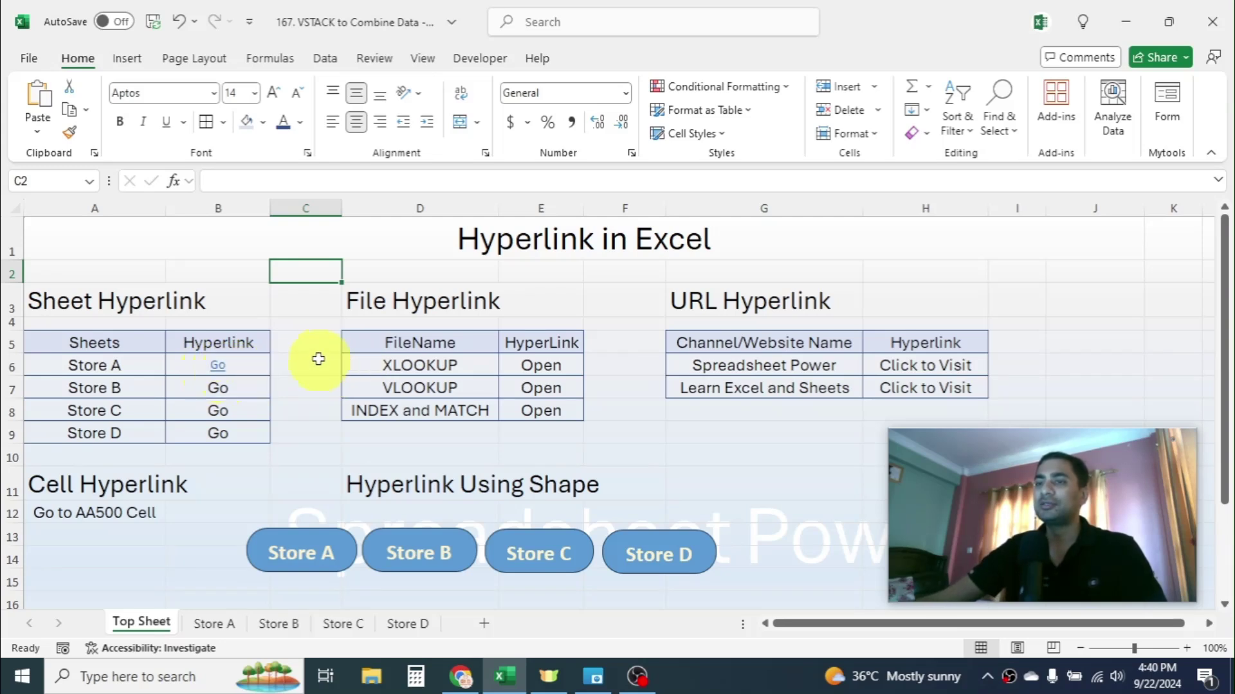
pyautogui.press('Left')
pyautogui.press('Down')
pyautogui.press('Down')
pyautogui.press('Down')
pyautogui.press('Down')
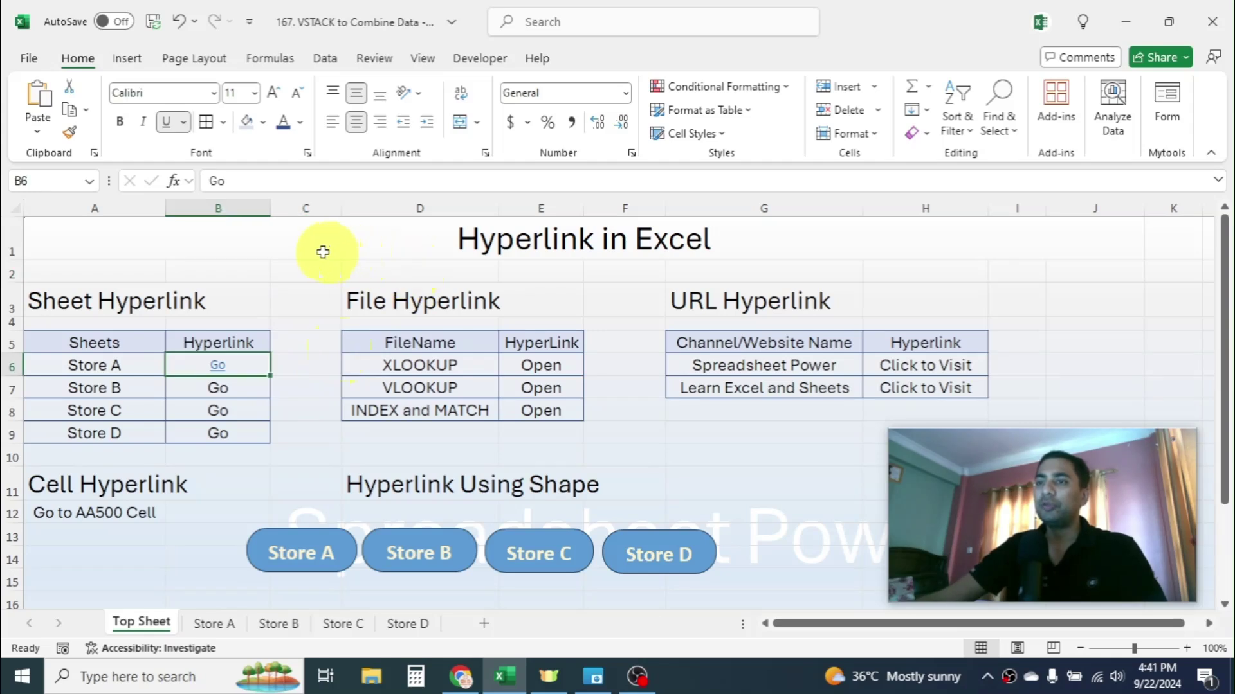
pyautogui.click(221, 368)
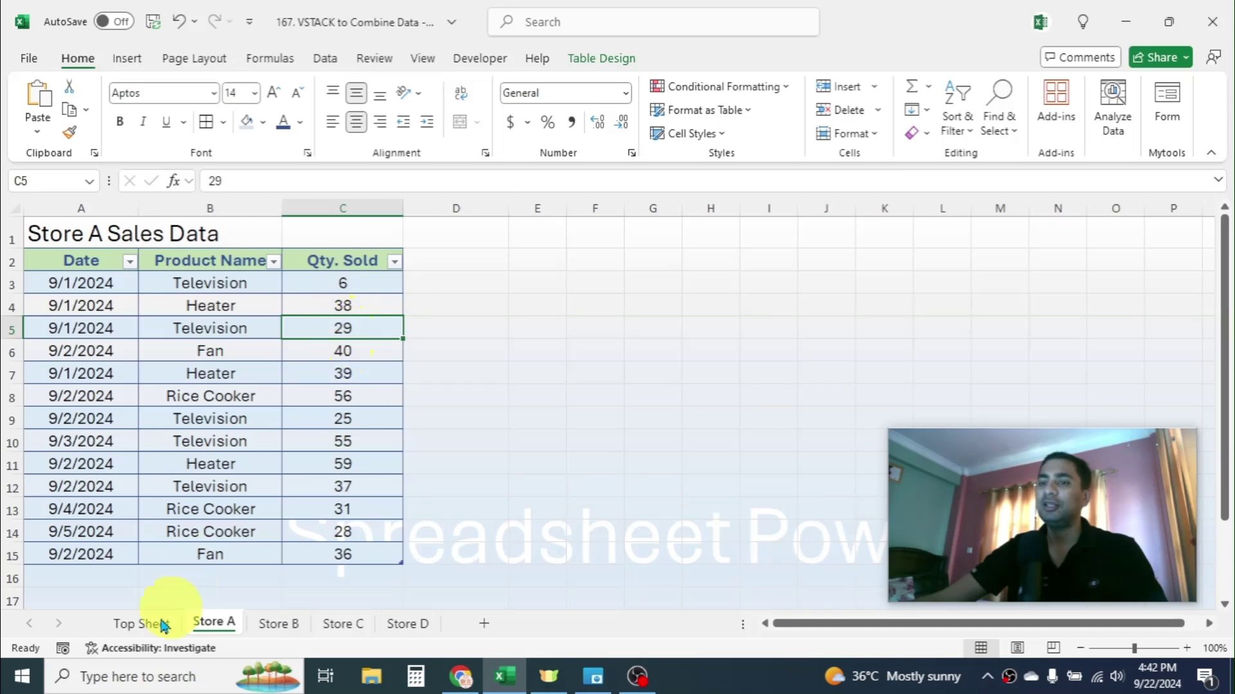
pyautogui.click(141, 623)
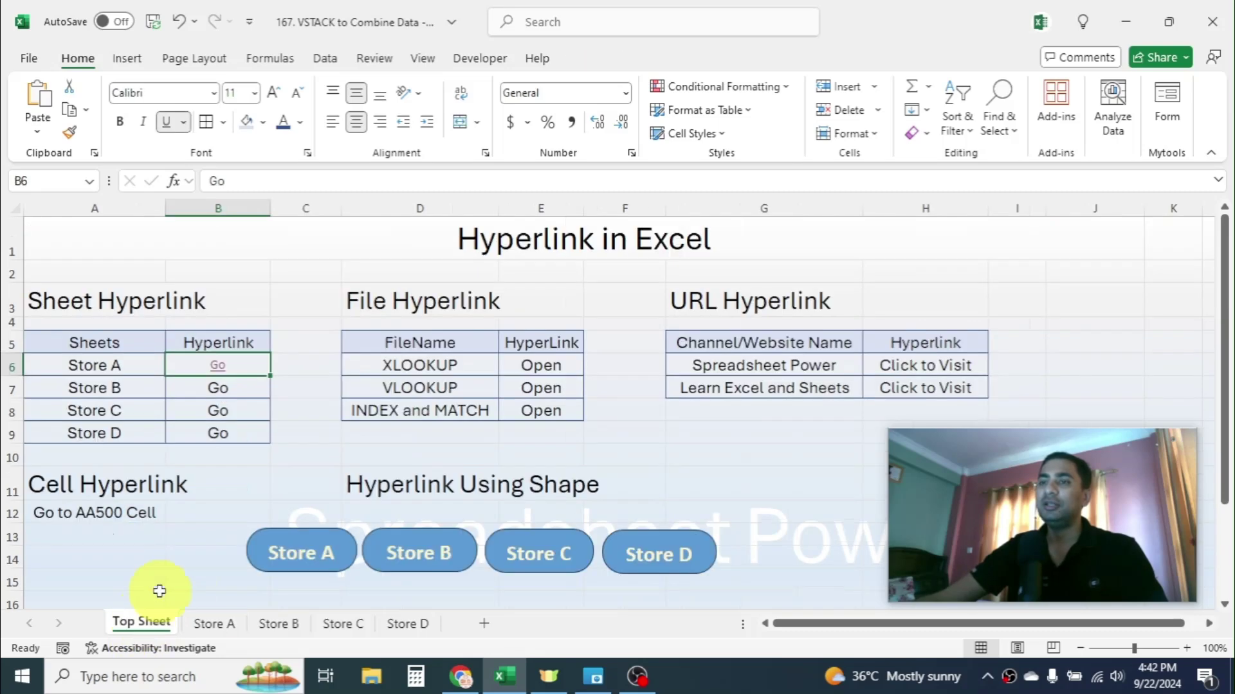
pyautogui.click(124, 391)
# Step: Link B7 to cell D2 on Store B, test the link, then return to Top Sheet
pyautogui.rightClick(218, 391)
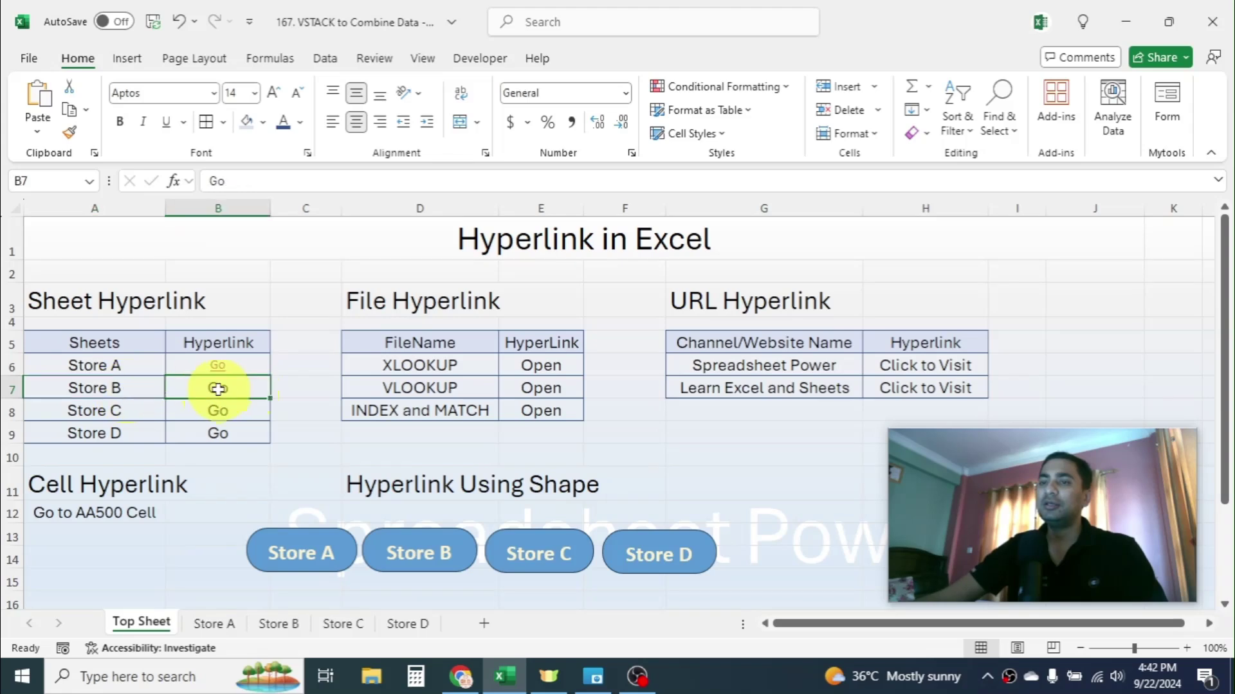
pyautogui.click(276, 549)
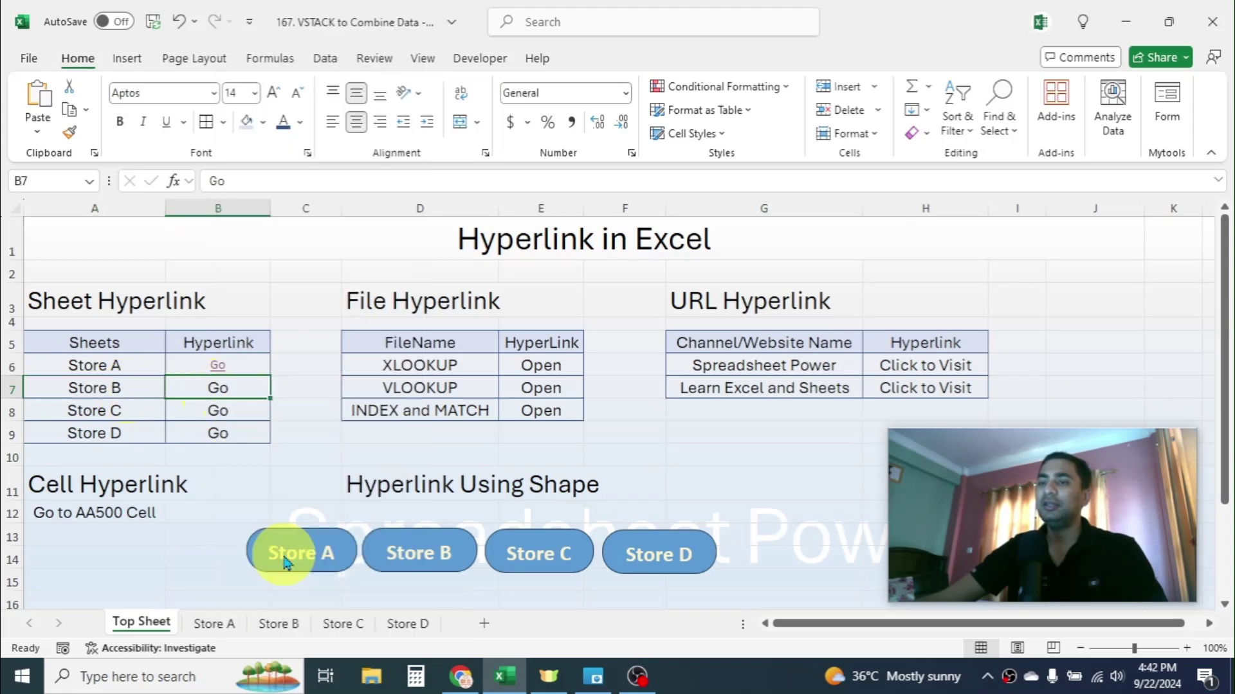
pyautogui.click(415, 330)
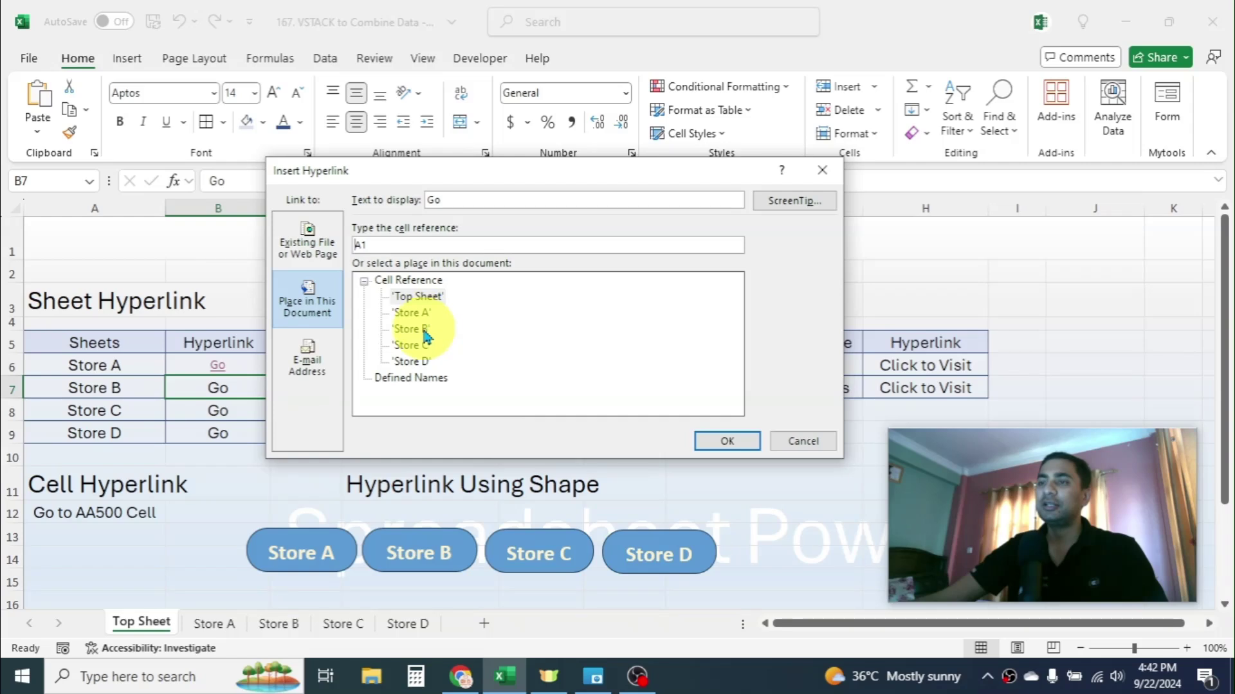
pyautogui.doubleClick(365, 243)
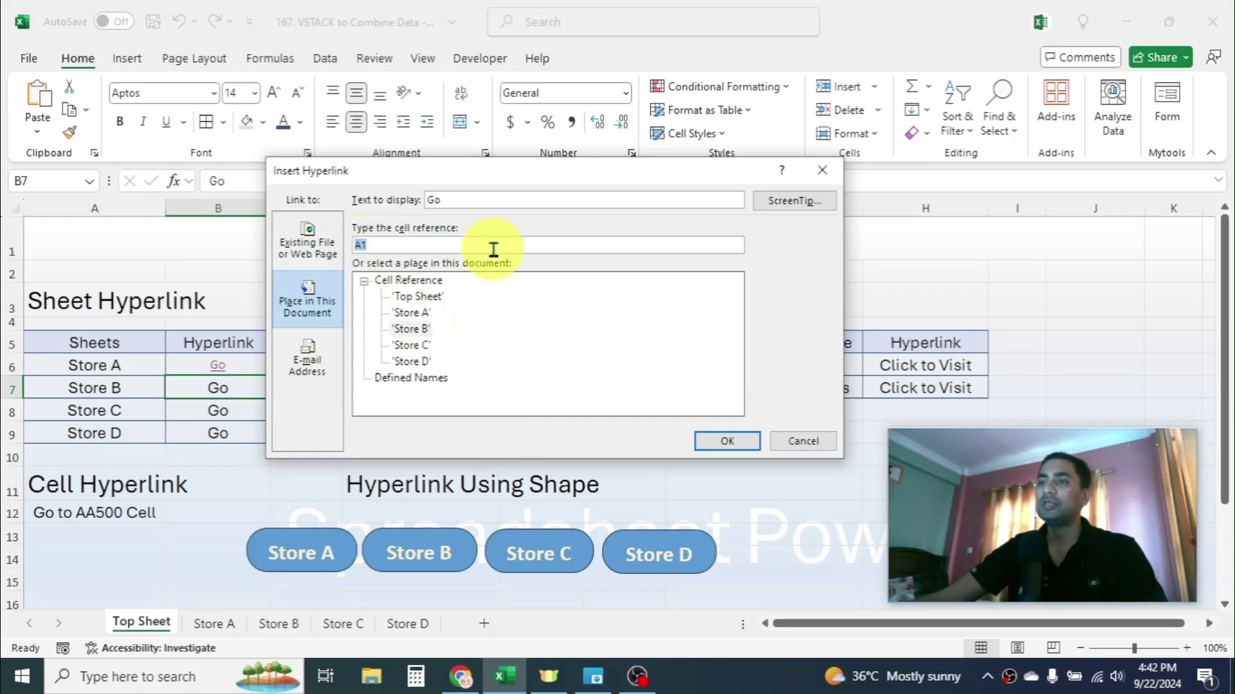
pyautogui.write('D2')
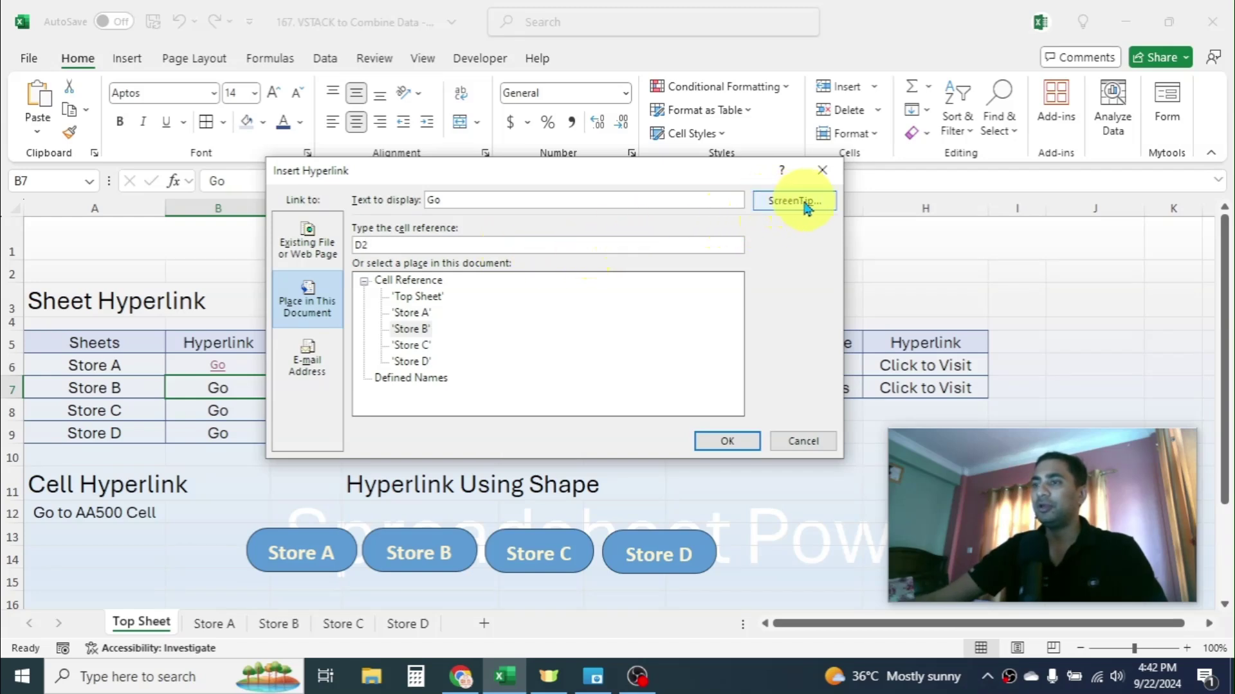
pyautogui.click(743, 445)
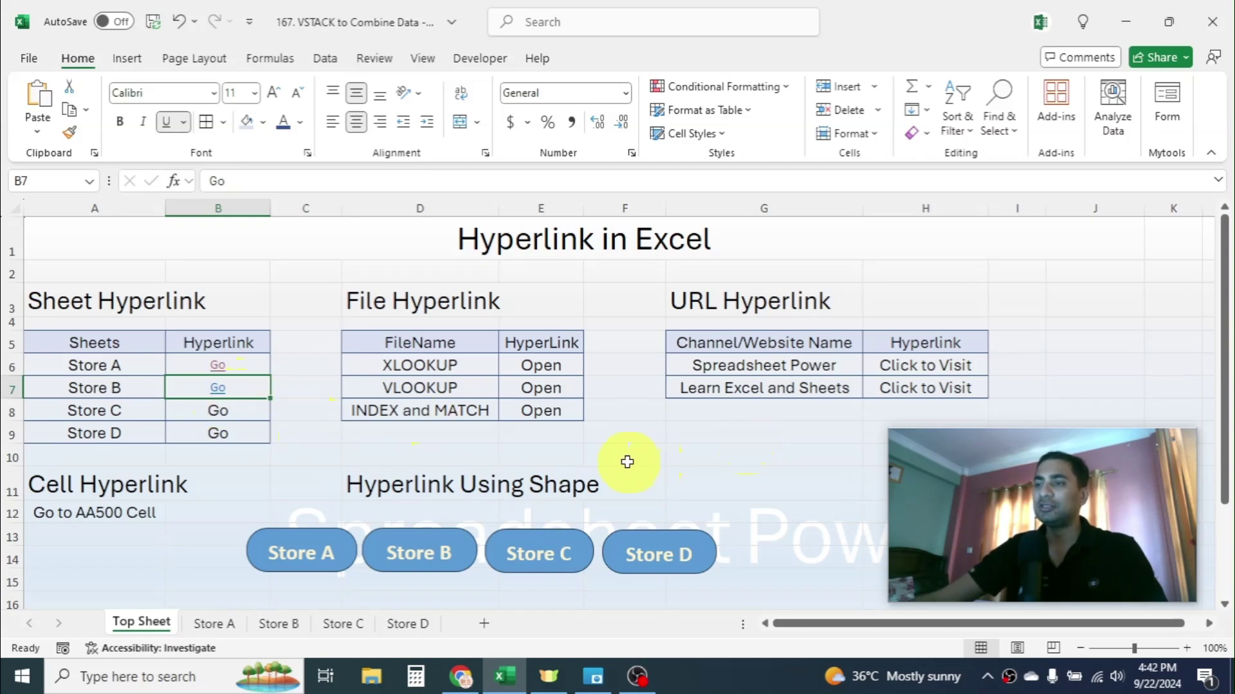
pyautogui.click(218, 389)
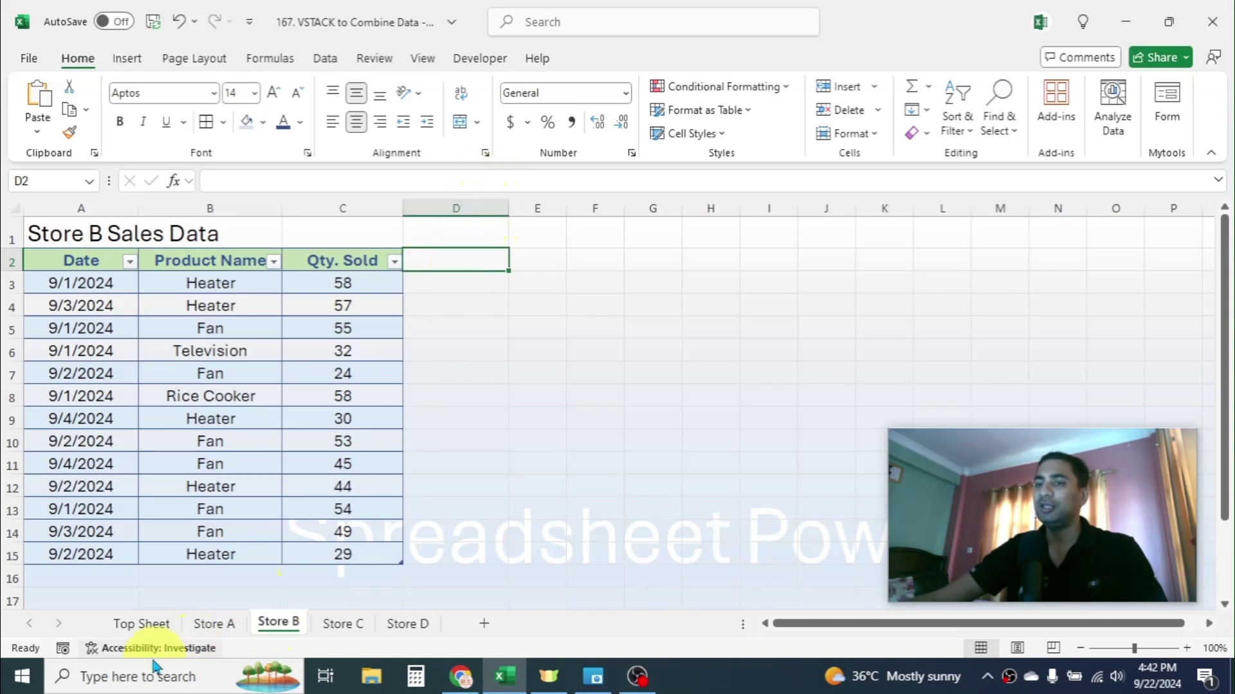
pyautogui.click(140, 625)
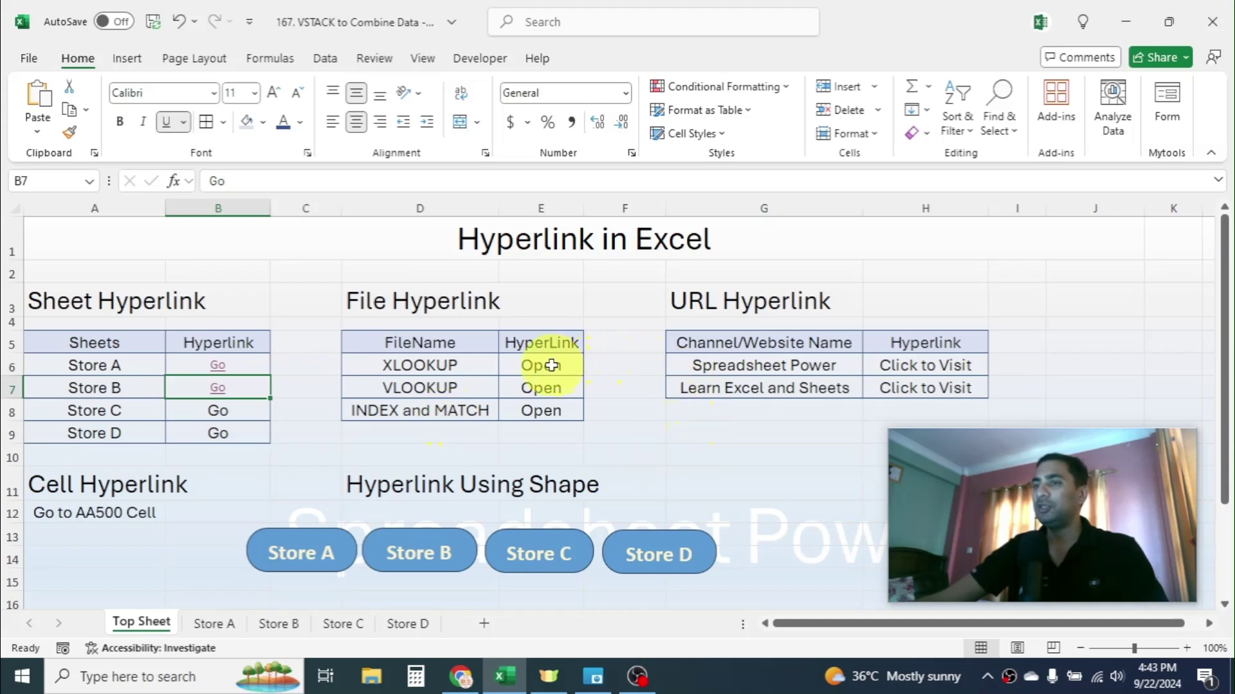
# Step: Review the File Hyperlink table's file names and Open cells, then select E6 beside XLOOKUP
pyautogui.click(479, 311)
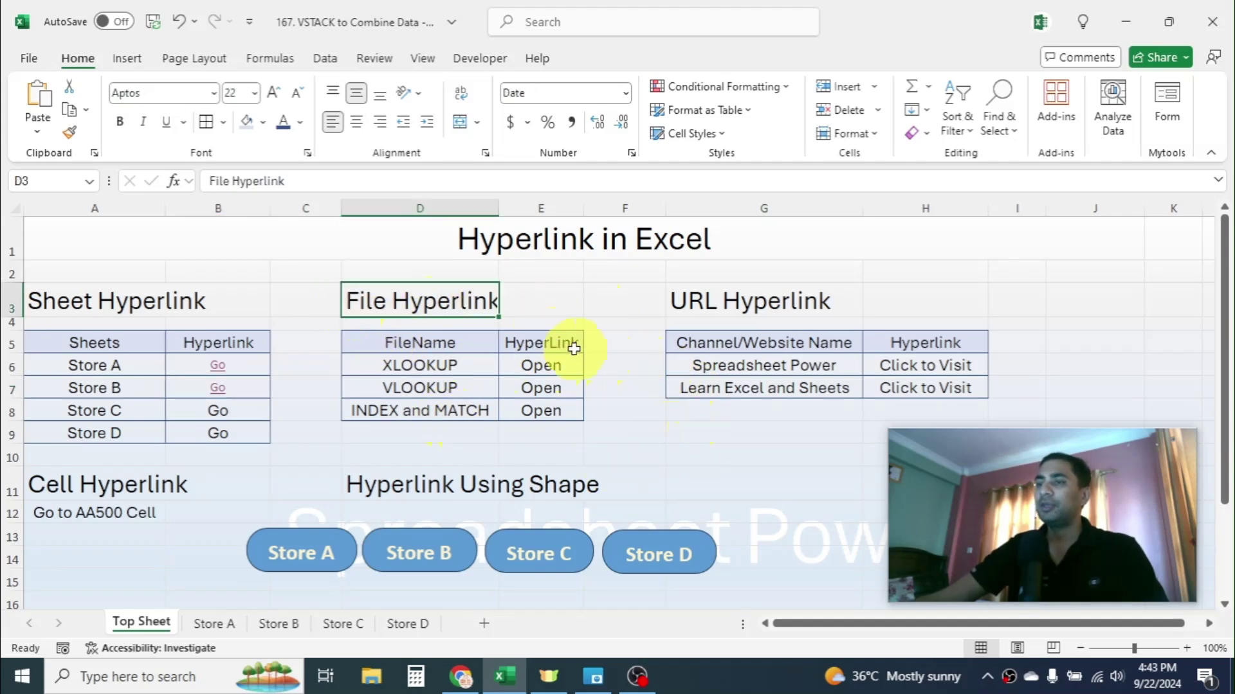
pyautogui.click(418, 363)
pyautogui.click(415, 386)
pyautogui.click(415, 409)
pyautogui.click(541, 365)
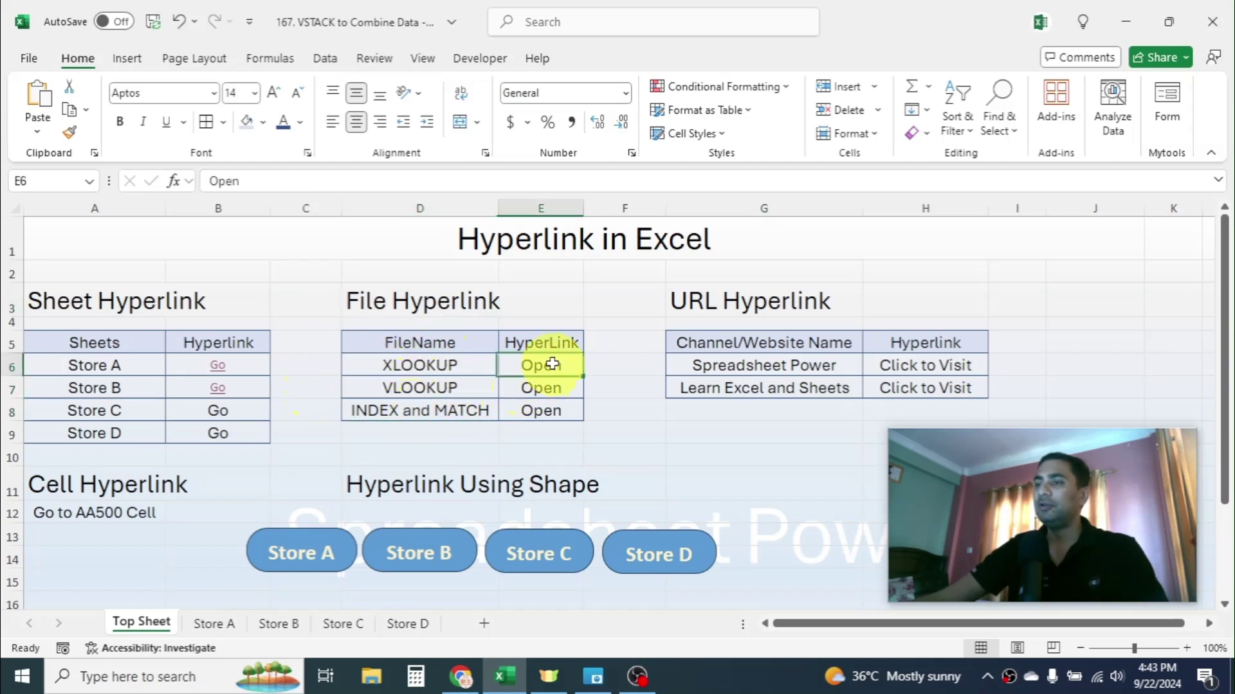
pyautogui.click(542, 389)
pyautogui.click(543, 411)
pyautogui.click(539, 362)
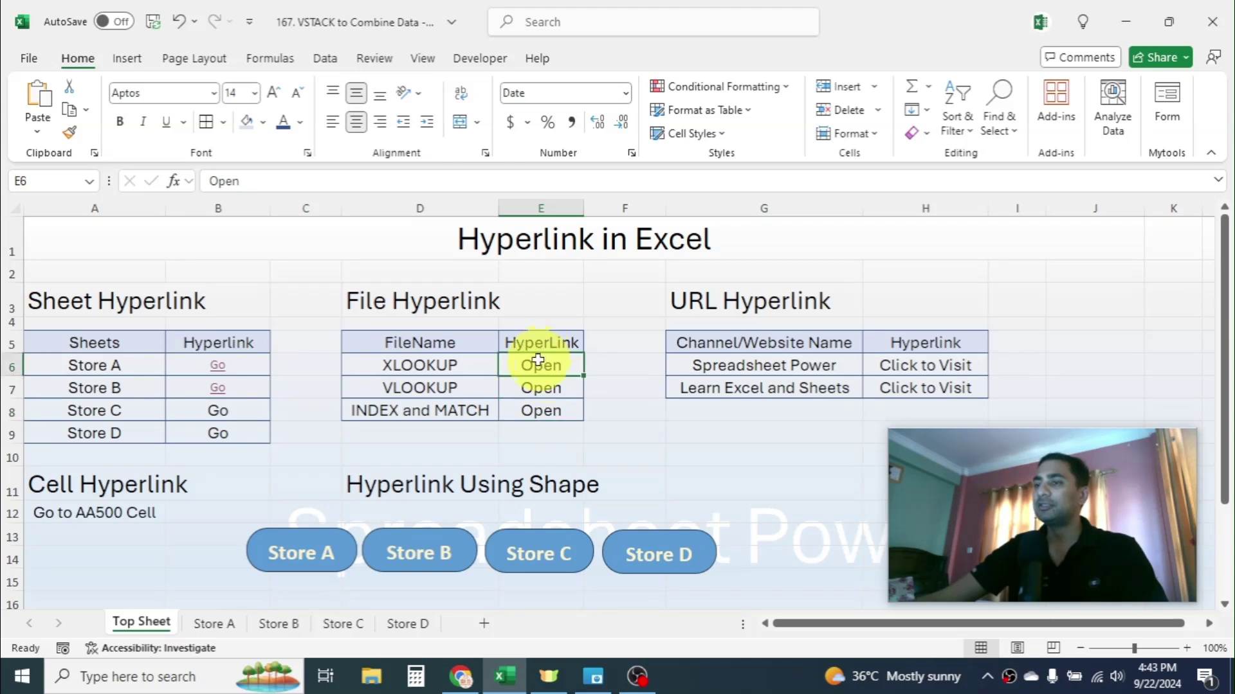
# Step: Link E6 to the file E:\Tutorial\2. XLOOKUP.xlsx
pyautogui.rightClick(534, 361)
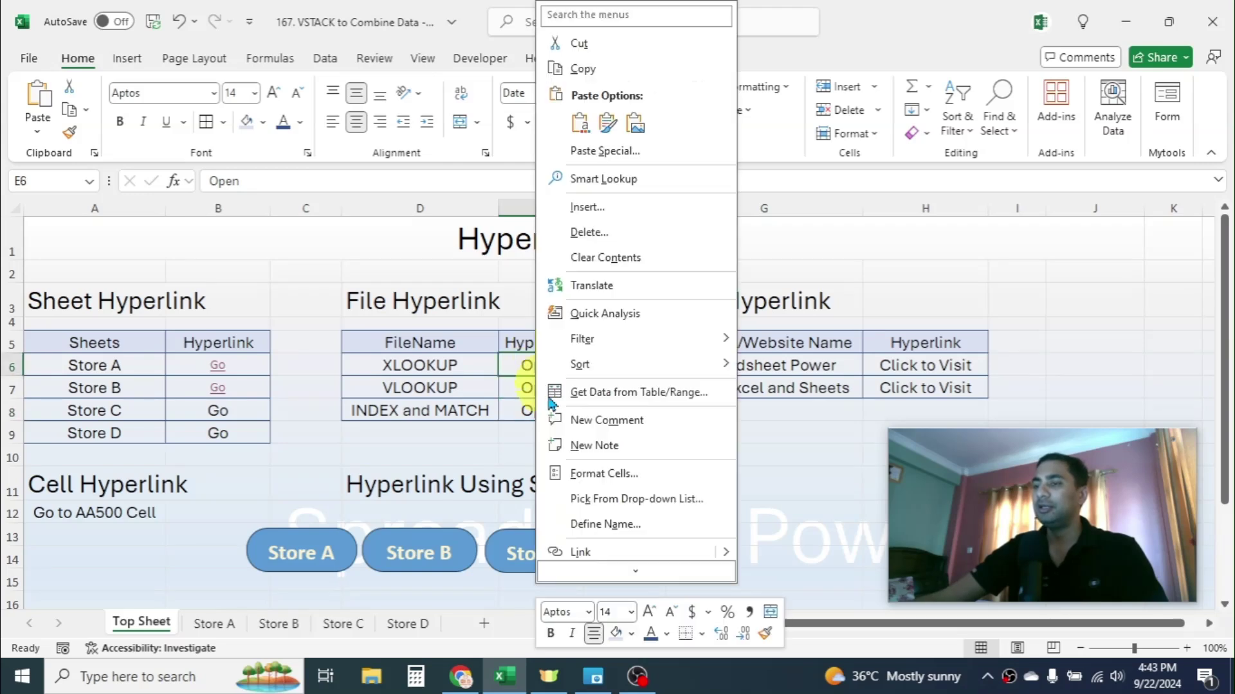
pyautogui.click(573, 550)
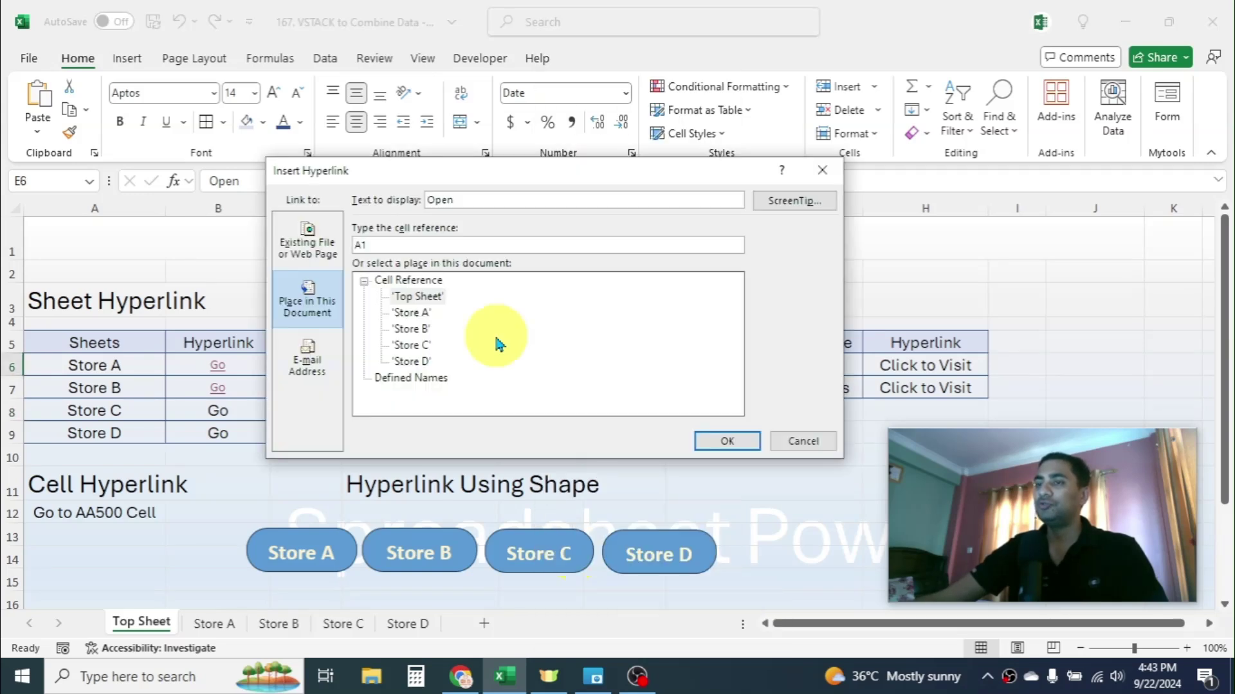
pyautogui.click(311, 252)
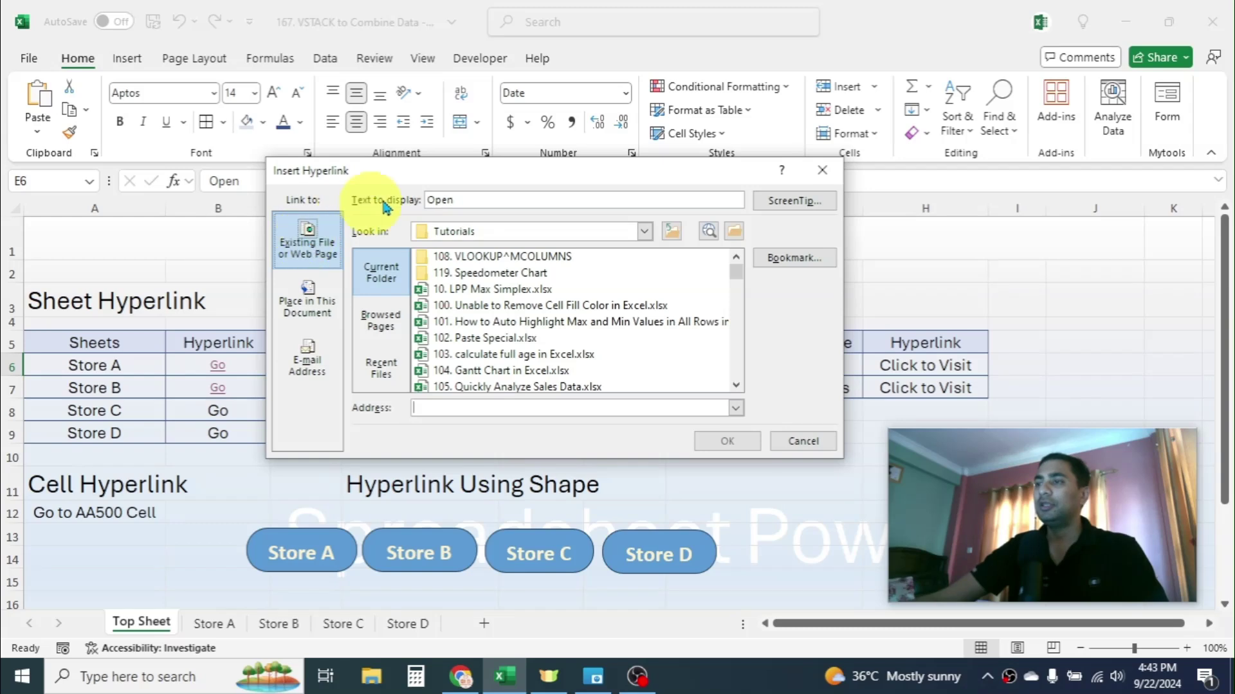
pyautogui.click(734, 232)
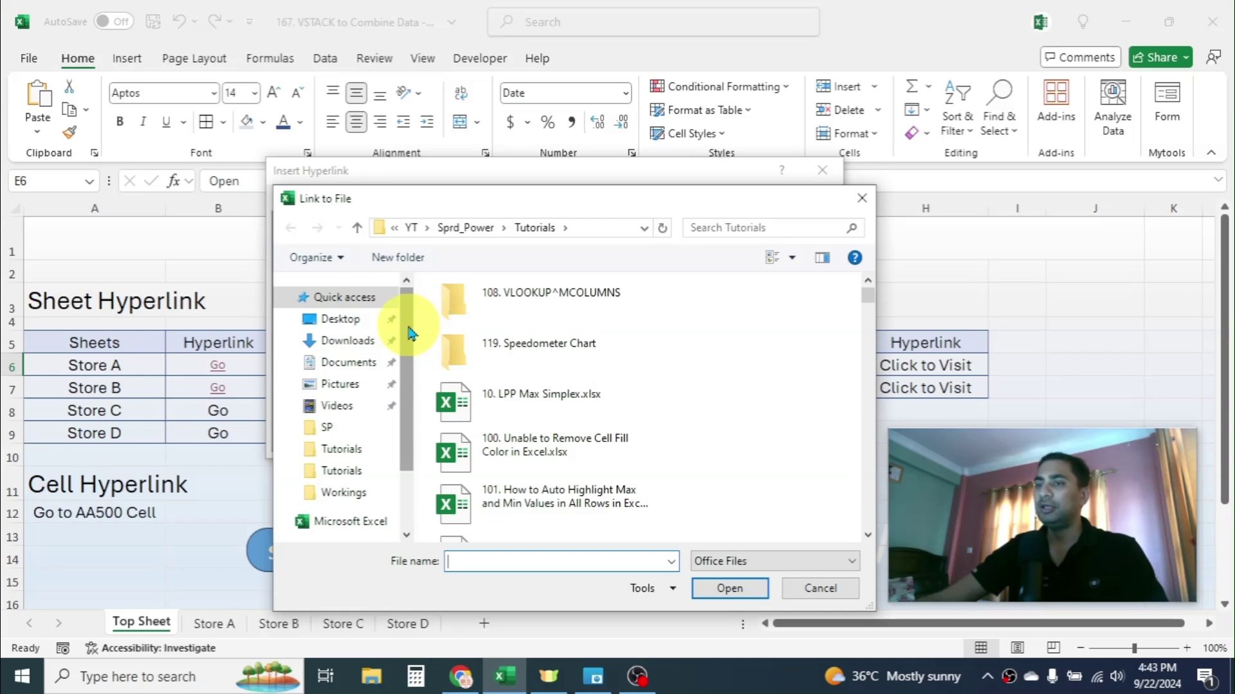
pyautogui.moveTo(411, 333); pyautogui.dragTo(409, 392)
pyautogui.click(334, 479)
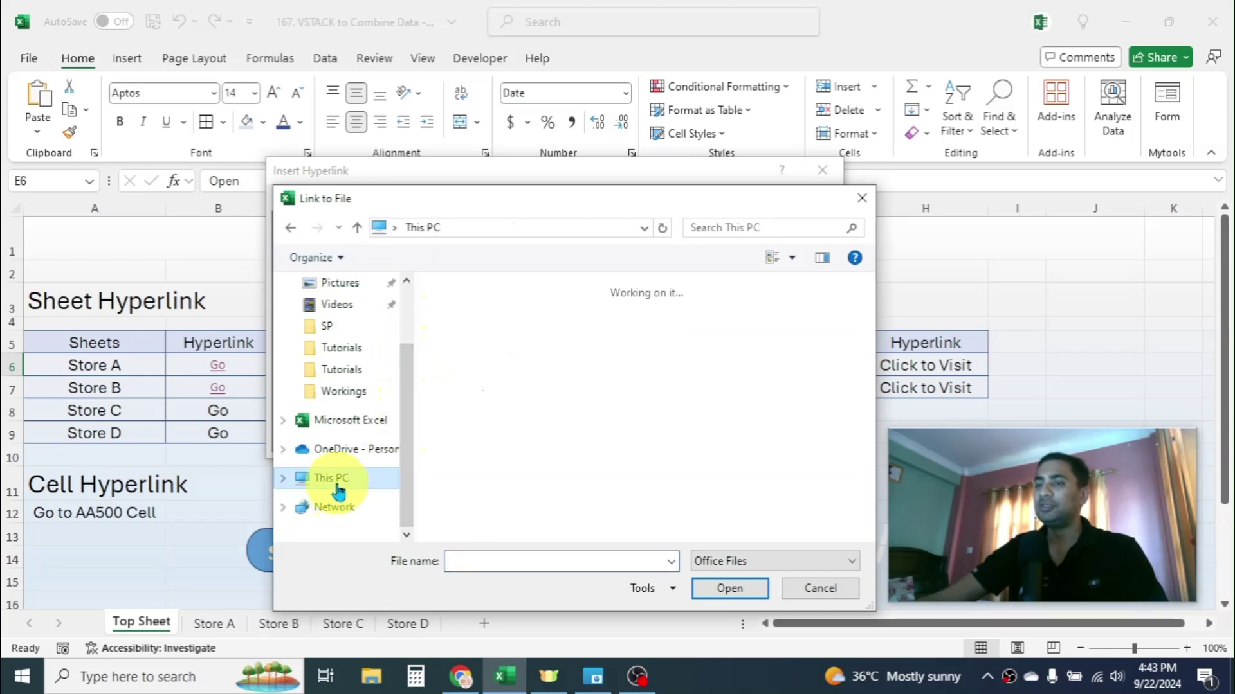
pyautogui.moveTo(868, 358); pyautogui.dragTo(863, 504)
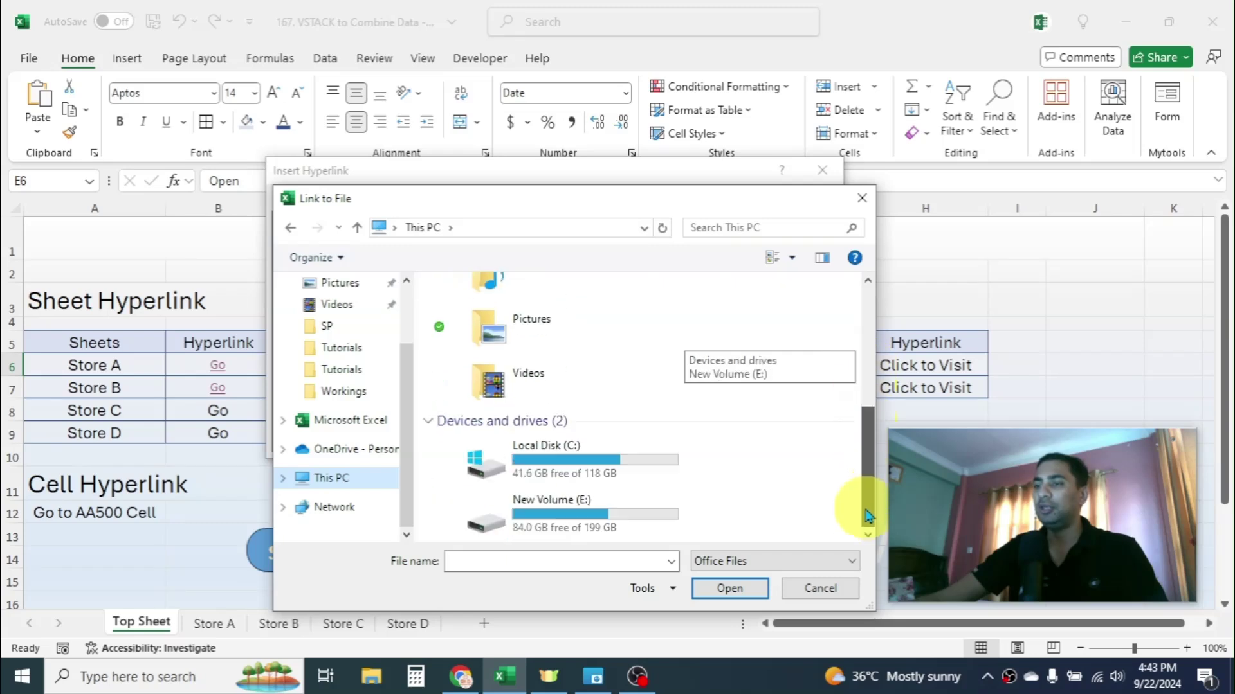
pyautogui.doubleClick(561, 507)
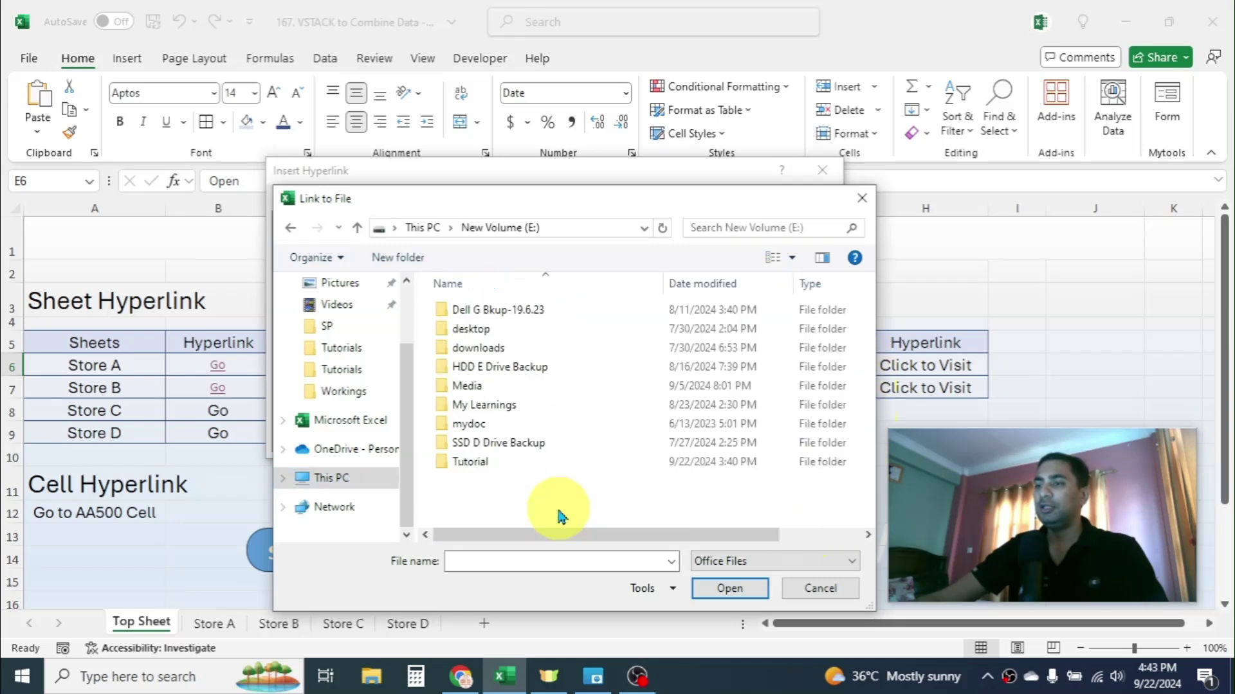
pyautogui.doubleClick(475, 463)
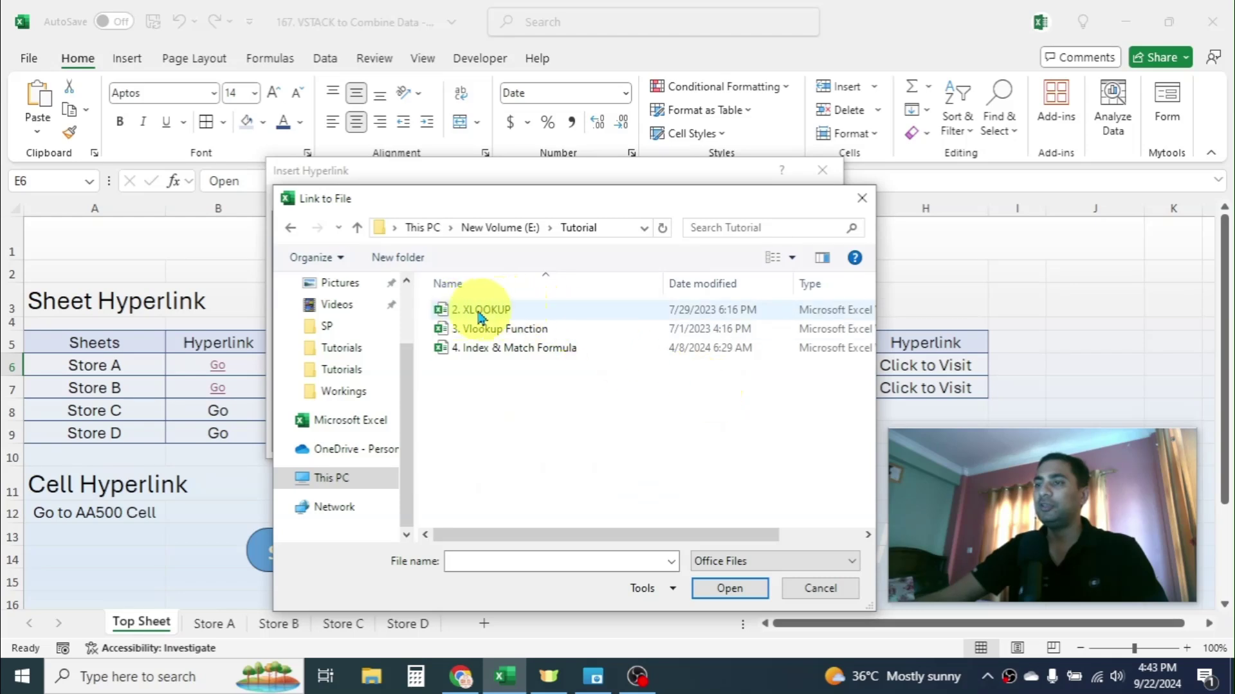
pyautogui.doubleClick(489, 315)
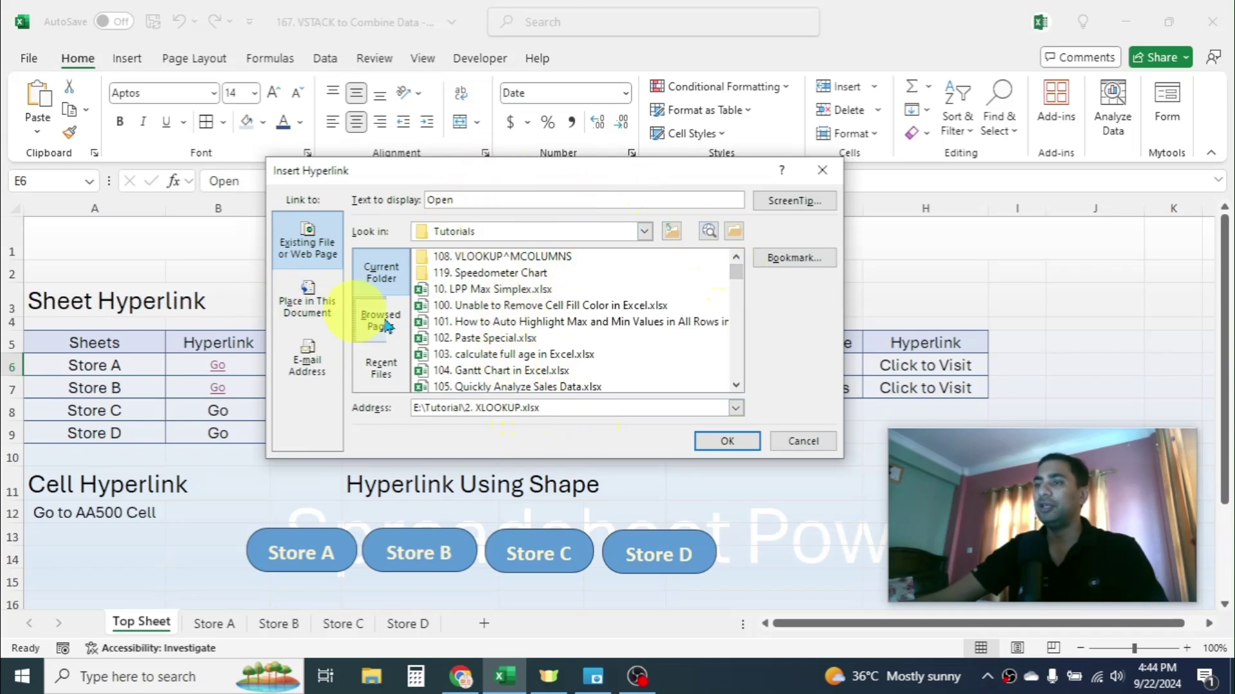
pyautogui.click(729, 444)
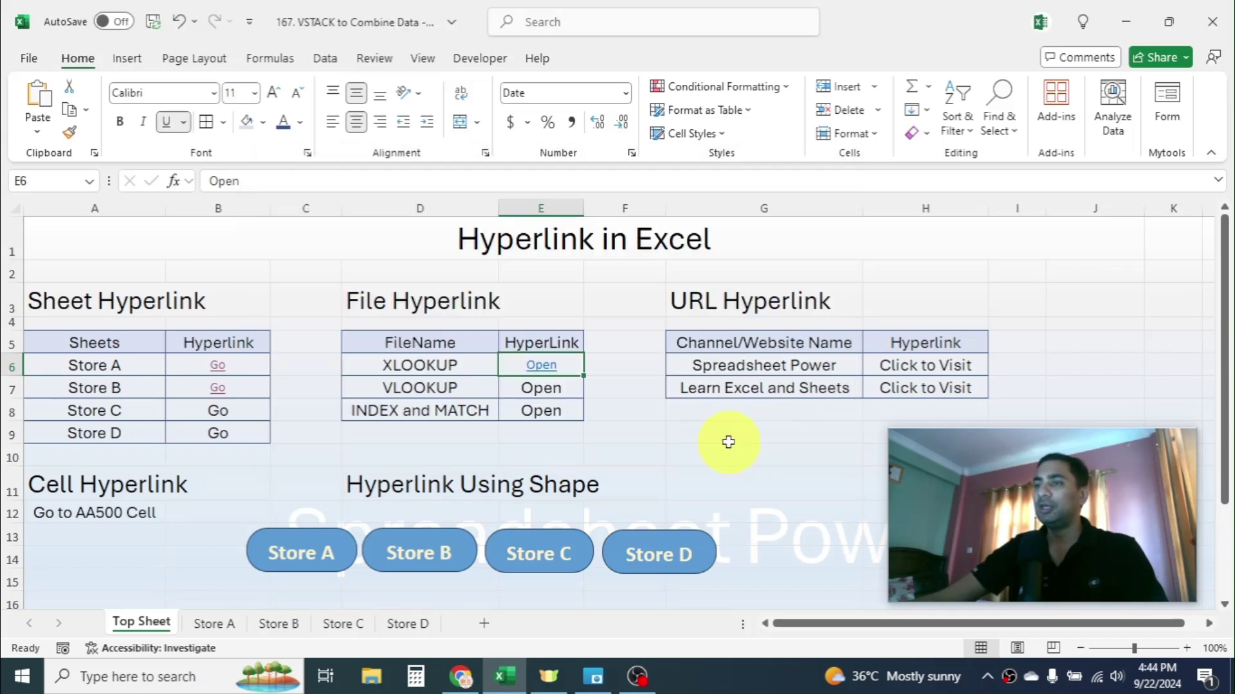
pyautogui.click(542, 367)
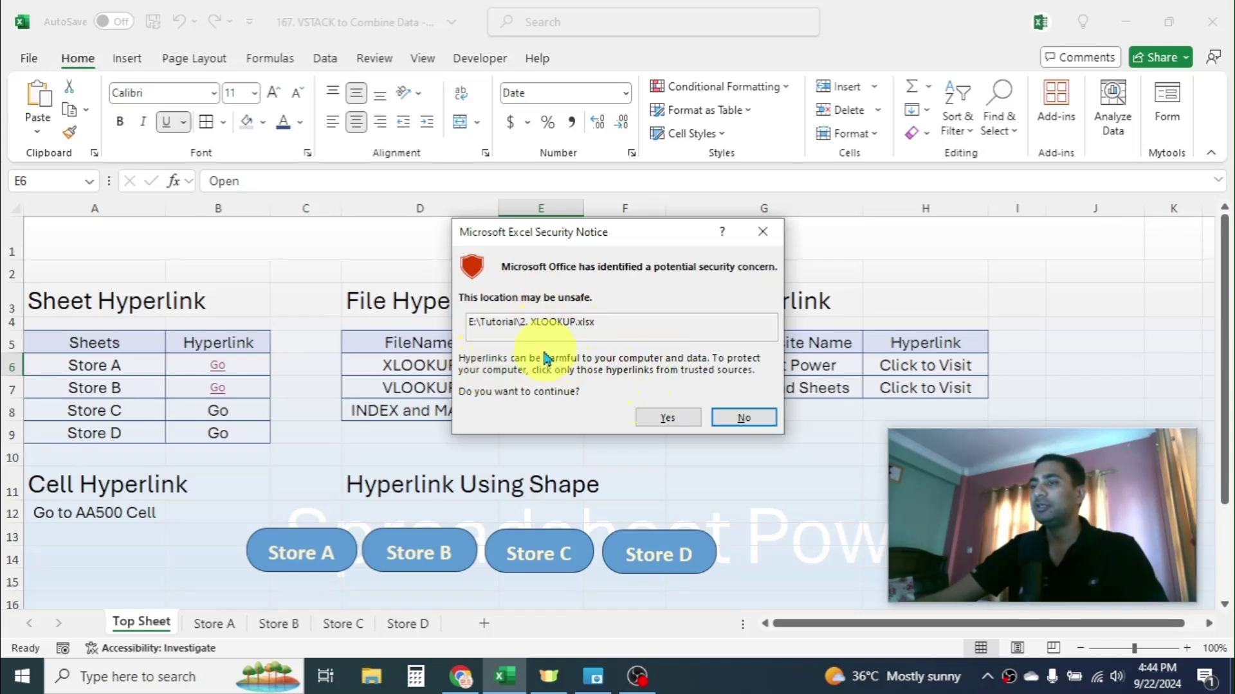
pyautogui.click(672, 417)
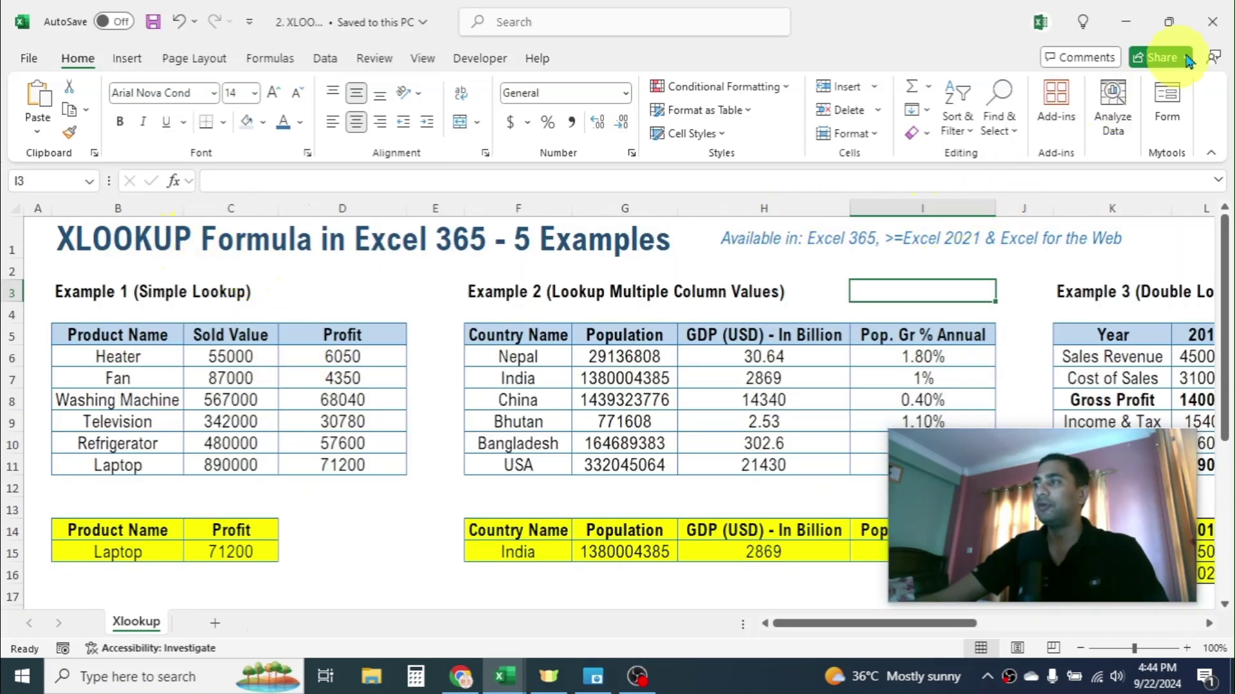
pyautogui.click(1217, 25)
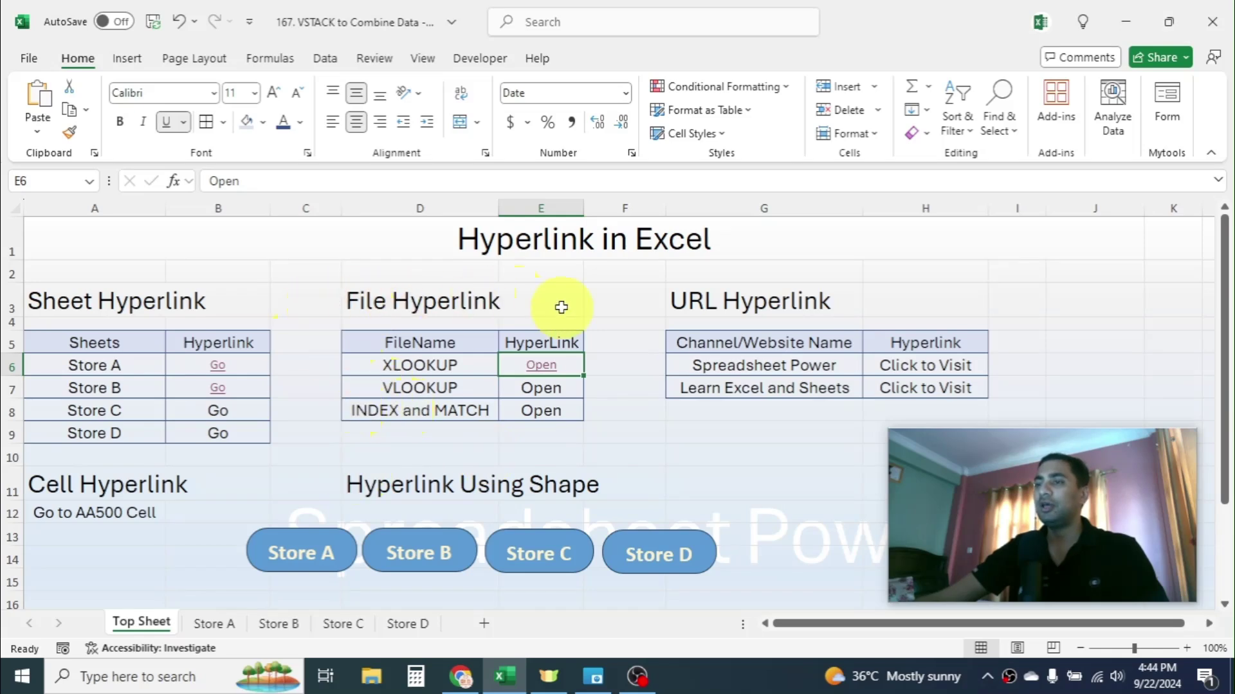
pyautogui.click(407, 389)
# Step: Review the URL Hyperlink table's names and Click to Visit cells, then switch to the YouTube channel in Chrome
pyautogui.click(409, 411)
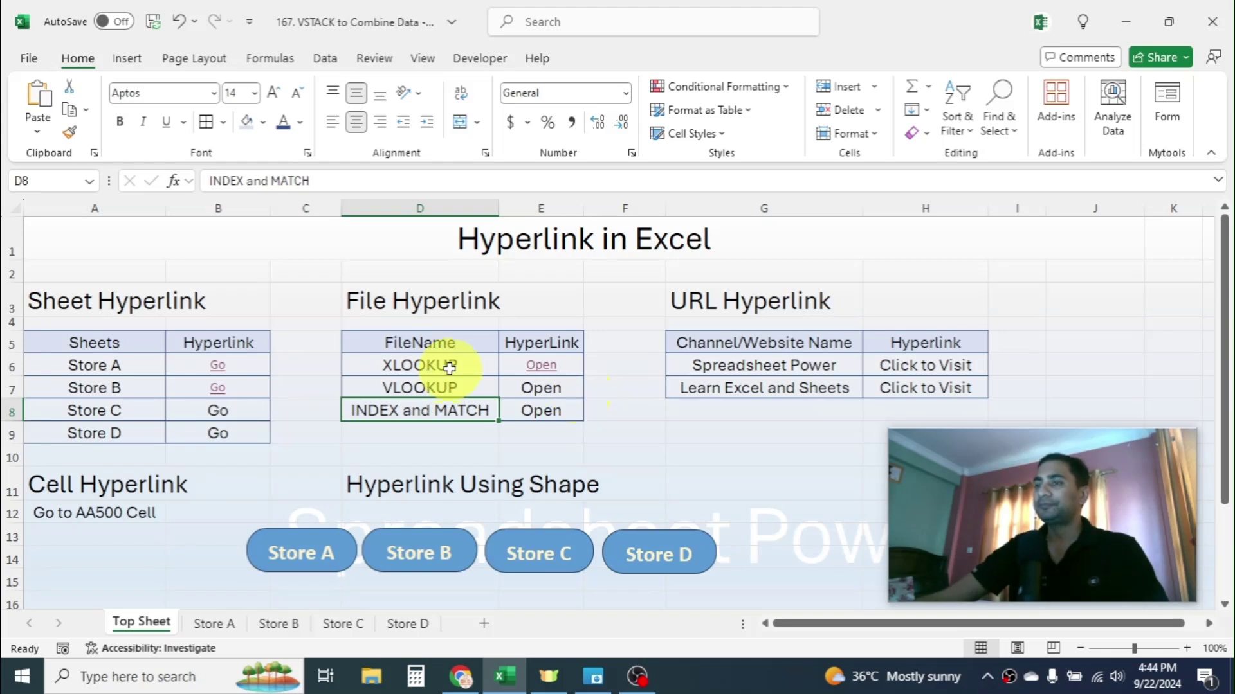
pyautogui.click(768, 304)
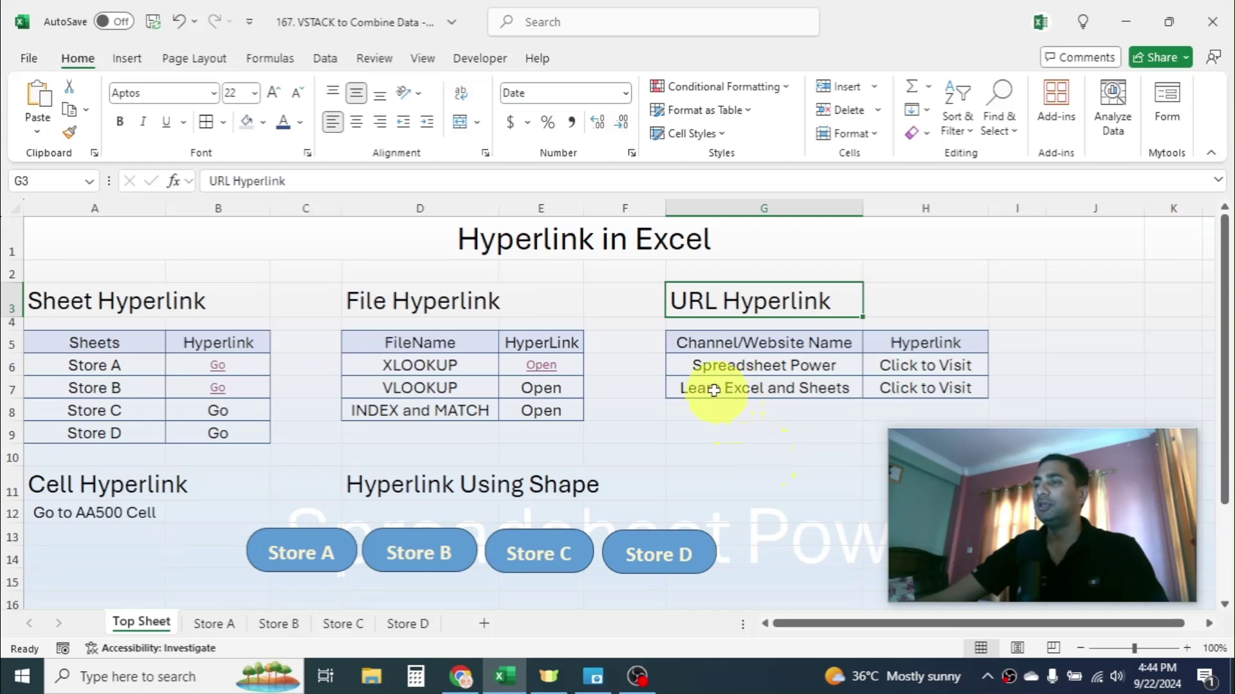
pyautogui.moveTo(759, 342); pyautogui.dragTo(755, 389)
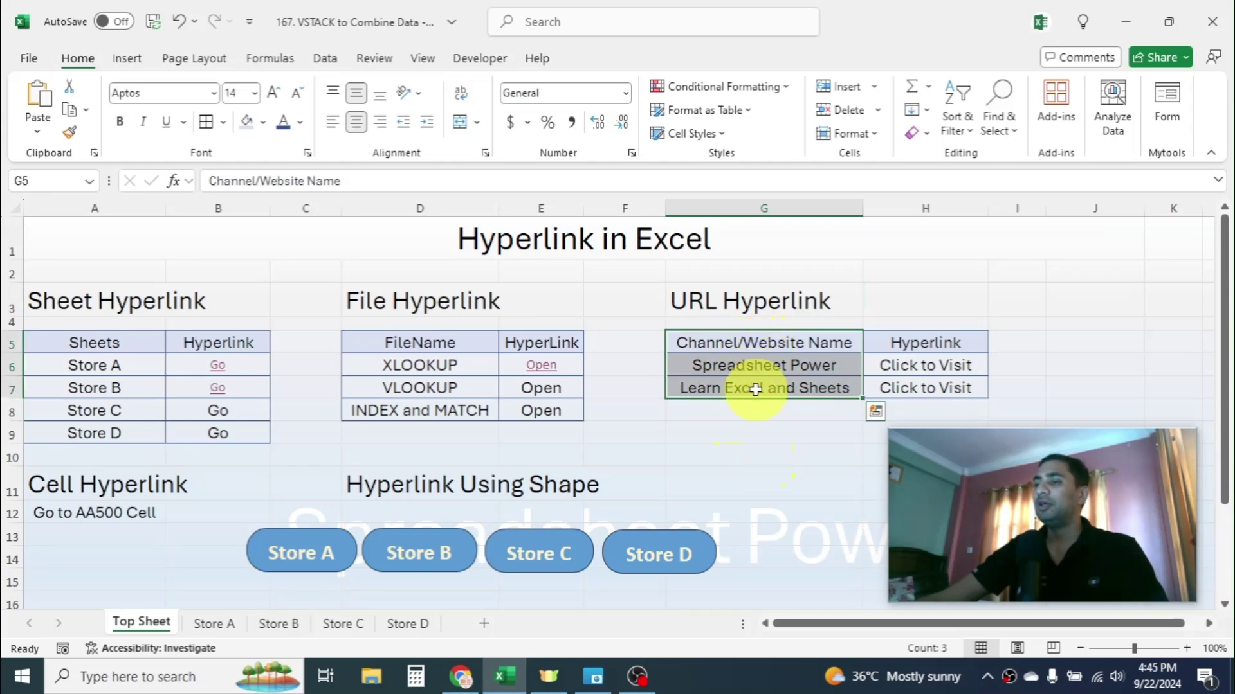
pyautogui.click(921, 346)
pyautogui.click(909, 368)
pyautogui.click(896, 389)
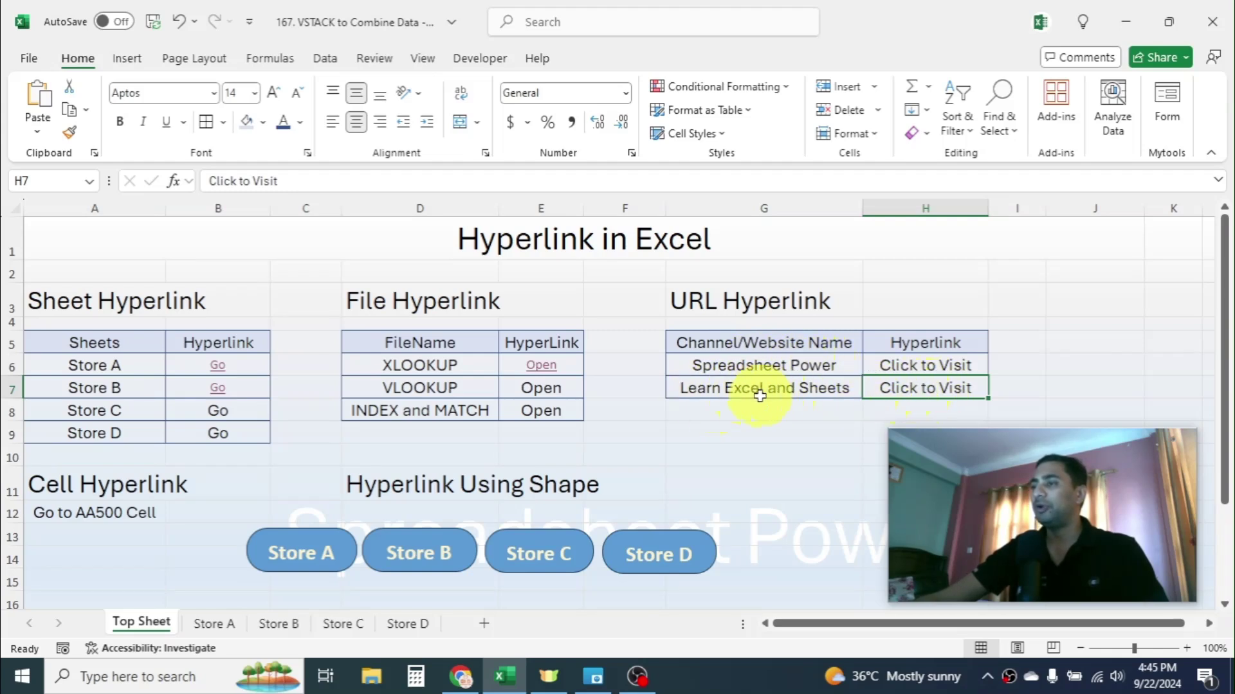
pyautogui.press('Up')
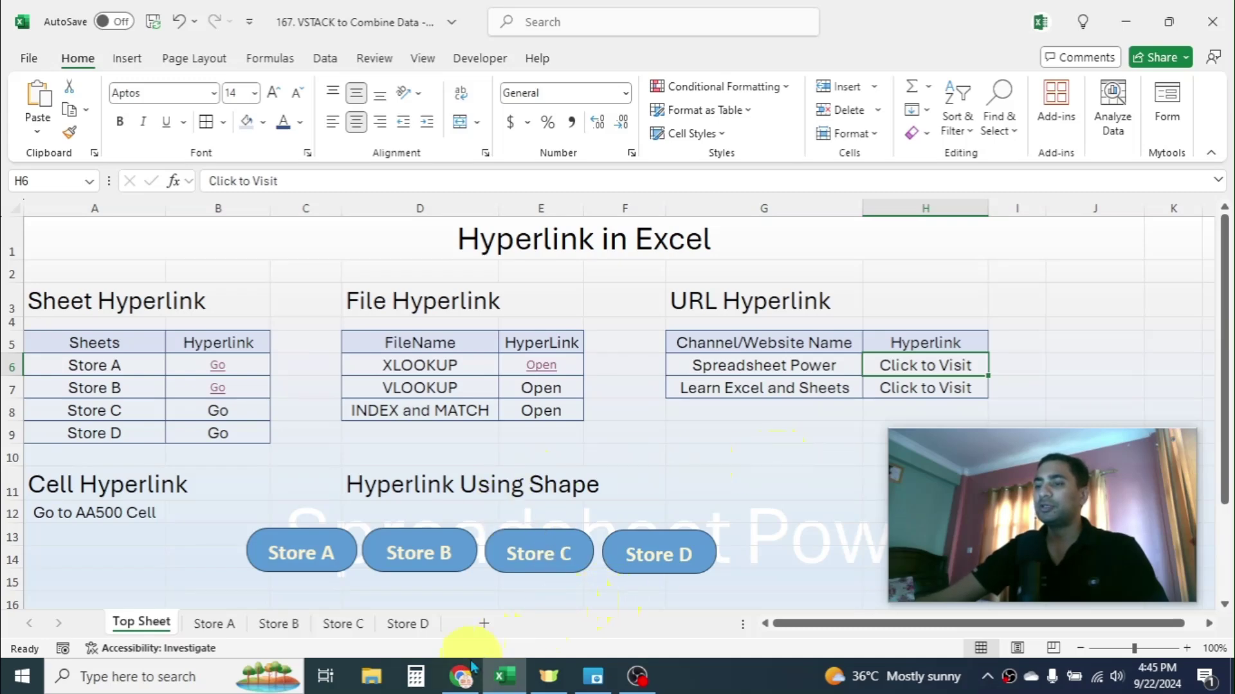
pyautogui.click(469, 680)
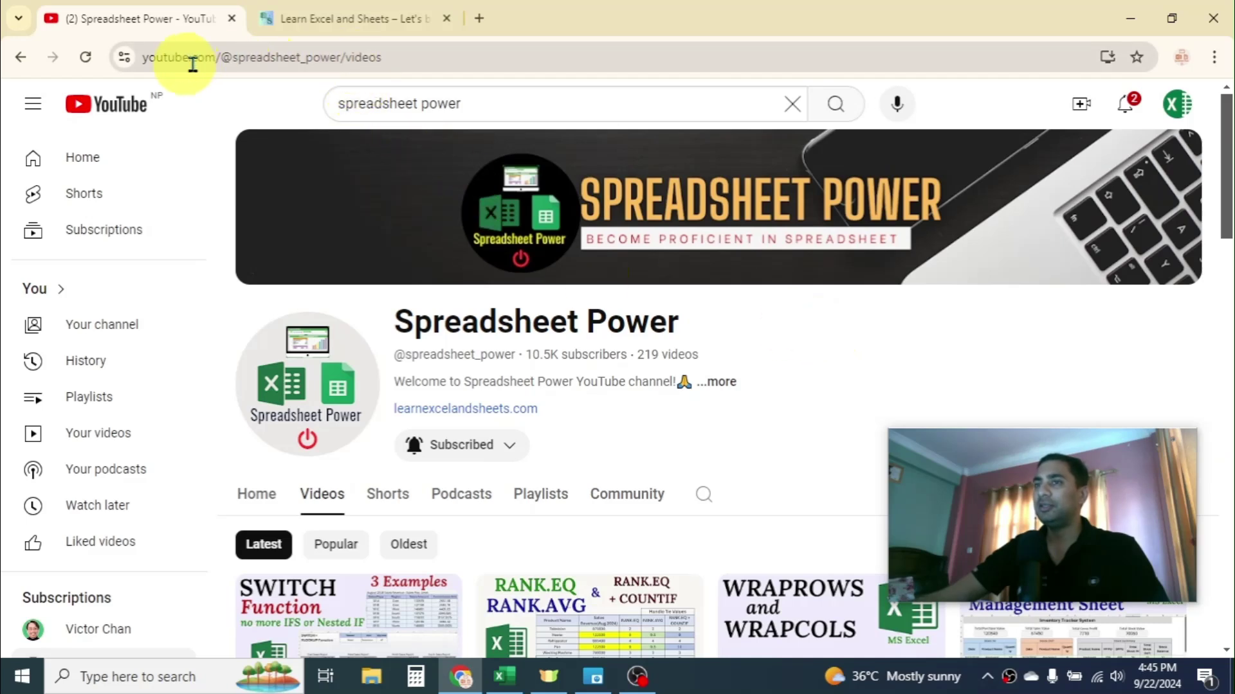
# Step: Copy the Spreadsheet Power videos page URL from the address bar and minimize Chrome
pyautogui.click(420, 65)
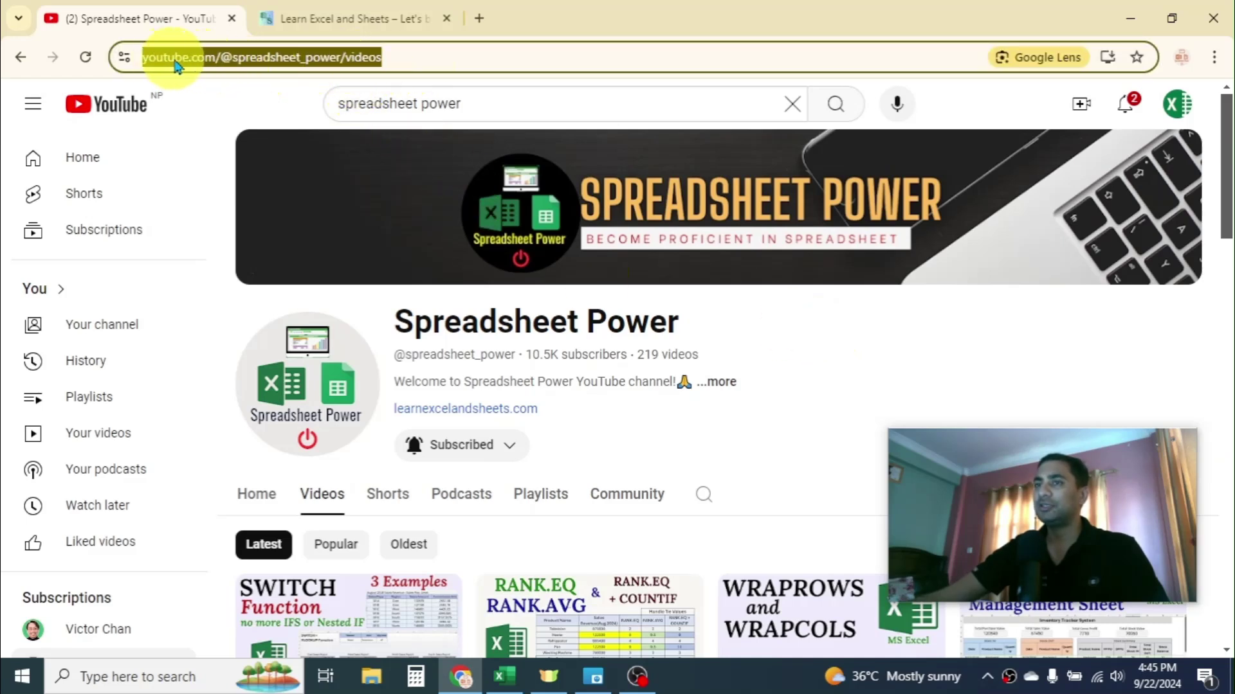
pyautogui.rightClick(323, 61)
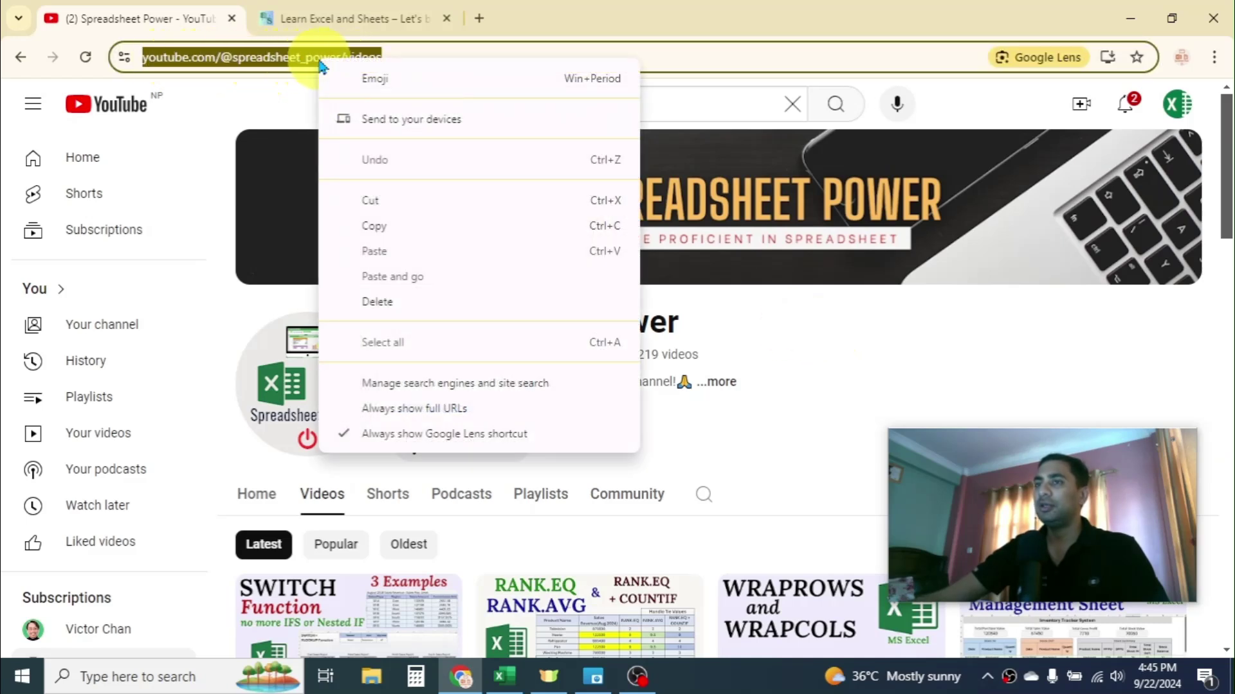
pyautogui.click(396, 225)
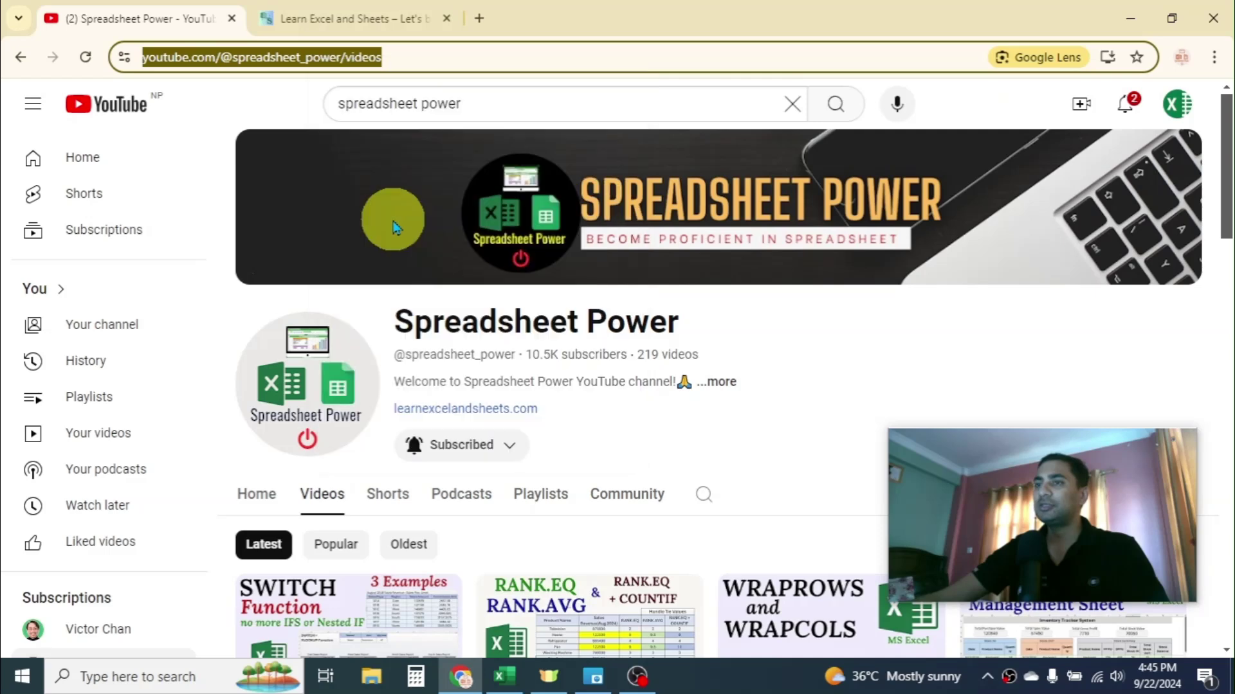
pyautogui.click(1130, 18)
pyautogui.moveTo(1048, 446); pyautogui.dragTo(492, 117)
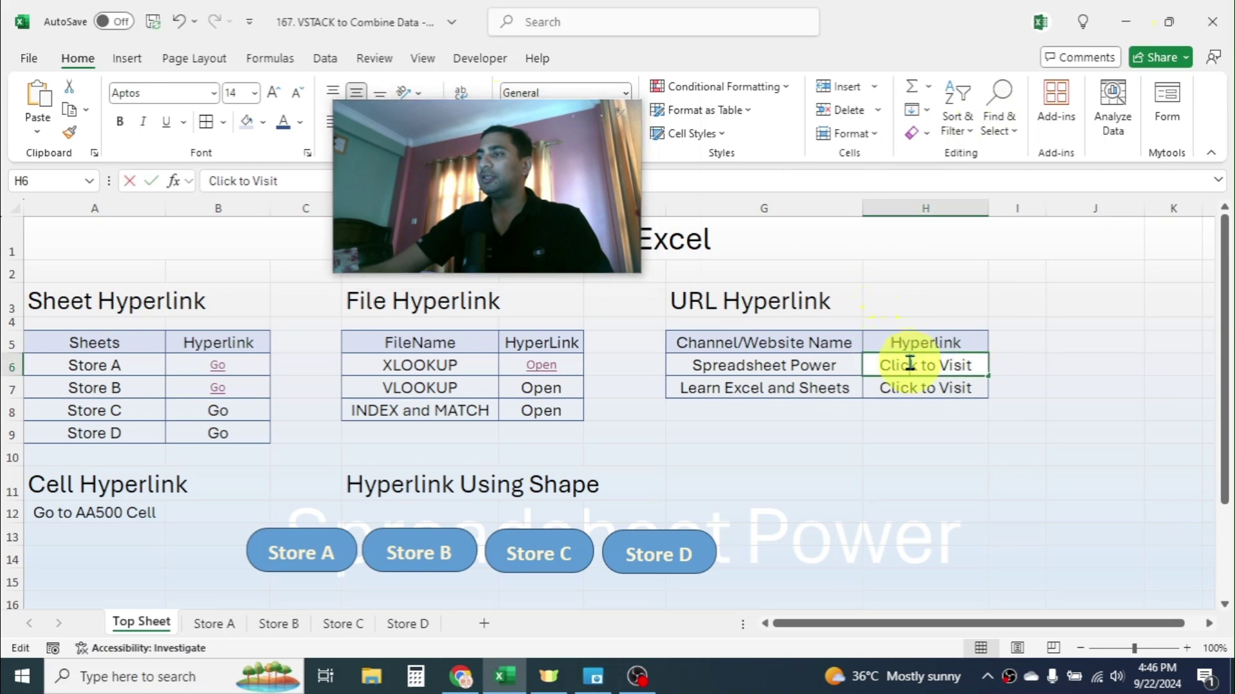
# Step: Paste the copied YouTube channel URL as H6's hyperlink address and confirm it
pyautogui.rightClick(903, 364)
pyautogui.click(954, 547)
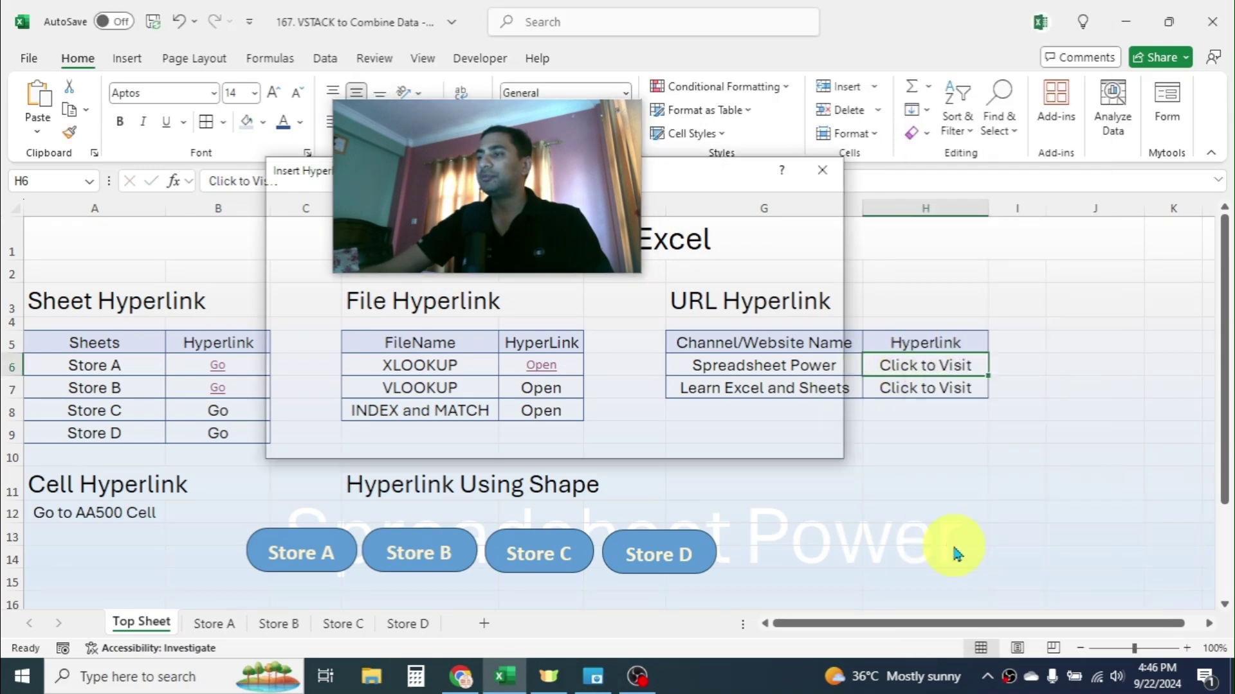
pyautogui.moveTo(727, 175); pyautogui.dragTo(984, 313)
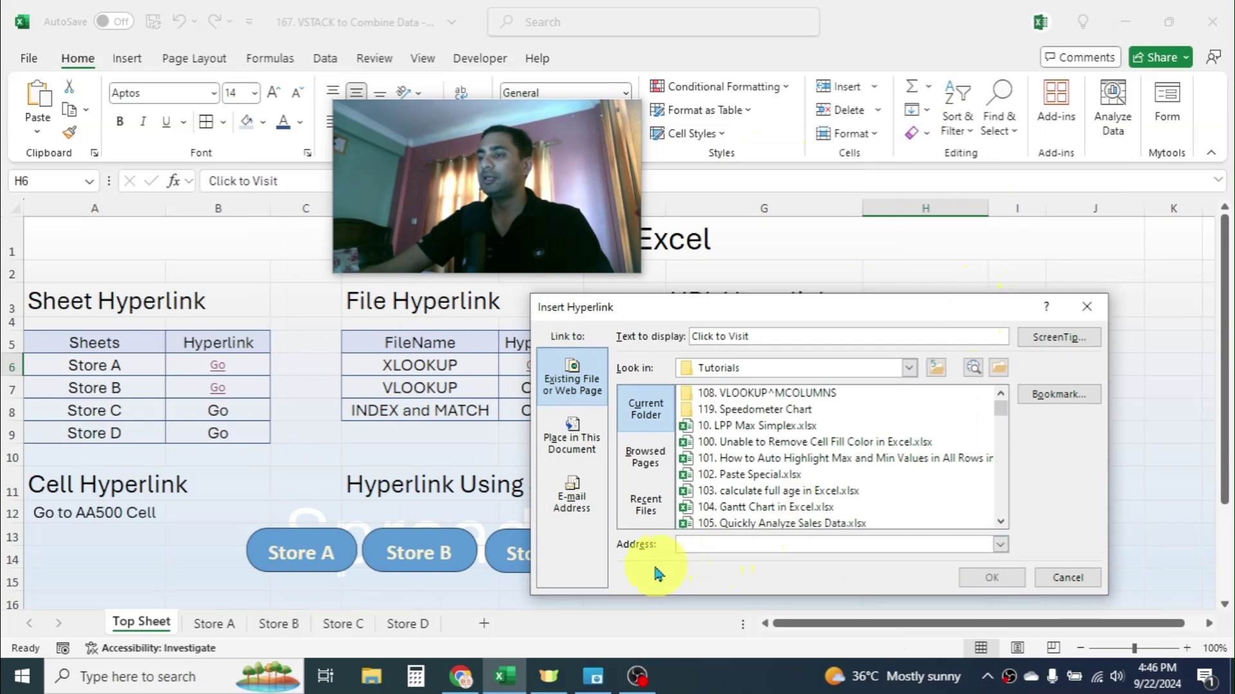
pyautogui.rightClick(711, 543)
pyautogui.click(750, 595)
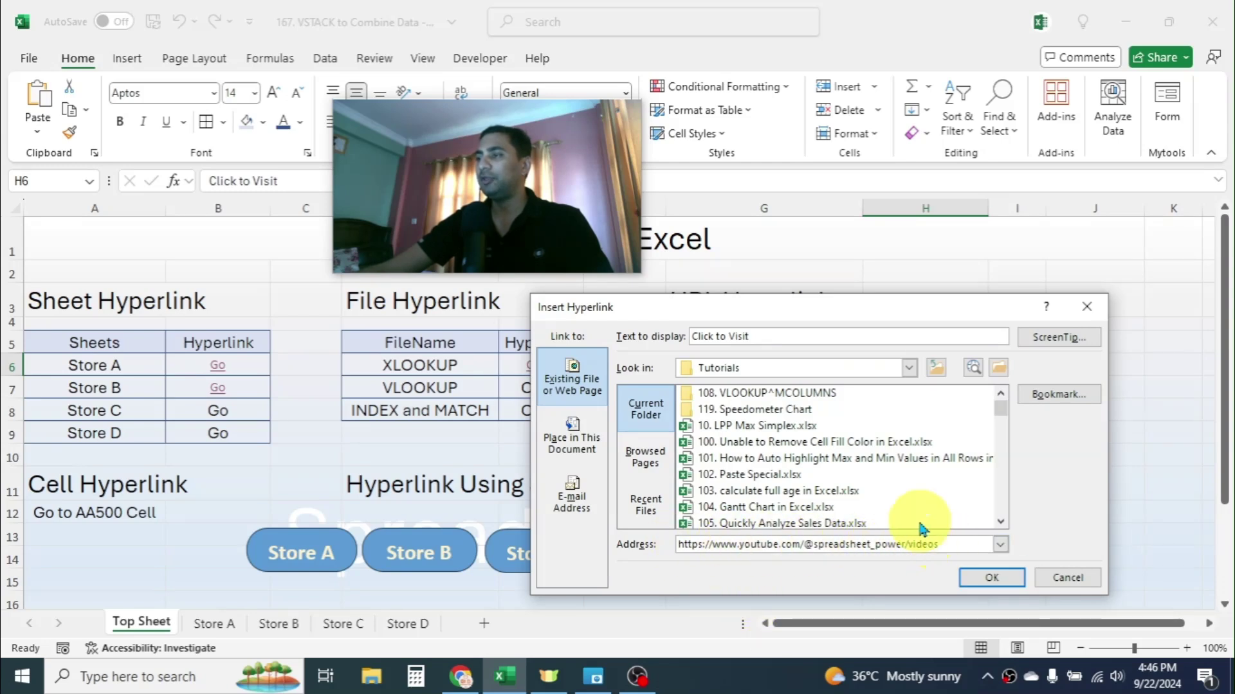
pyautogui.click(1000, 578)
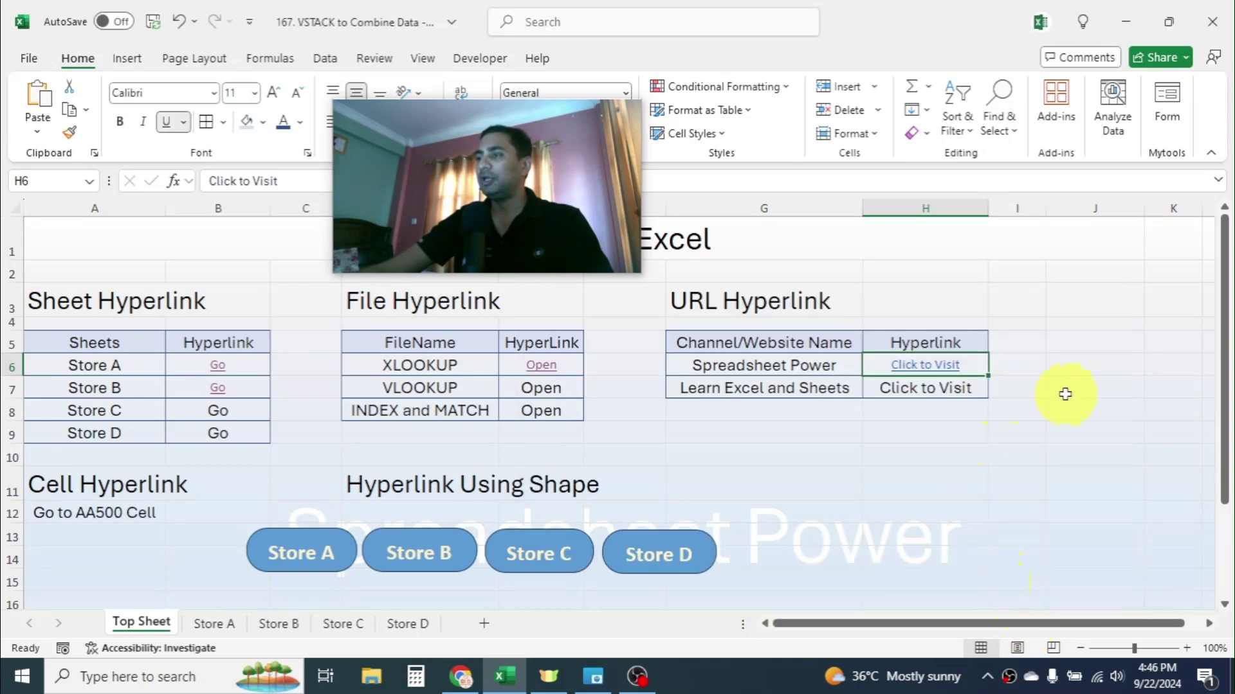
pyautogui.click(1069, 391)
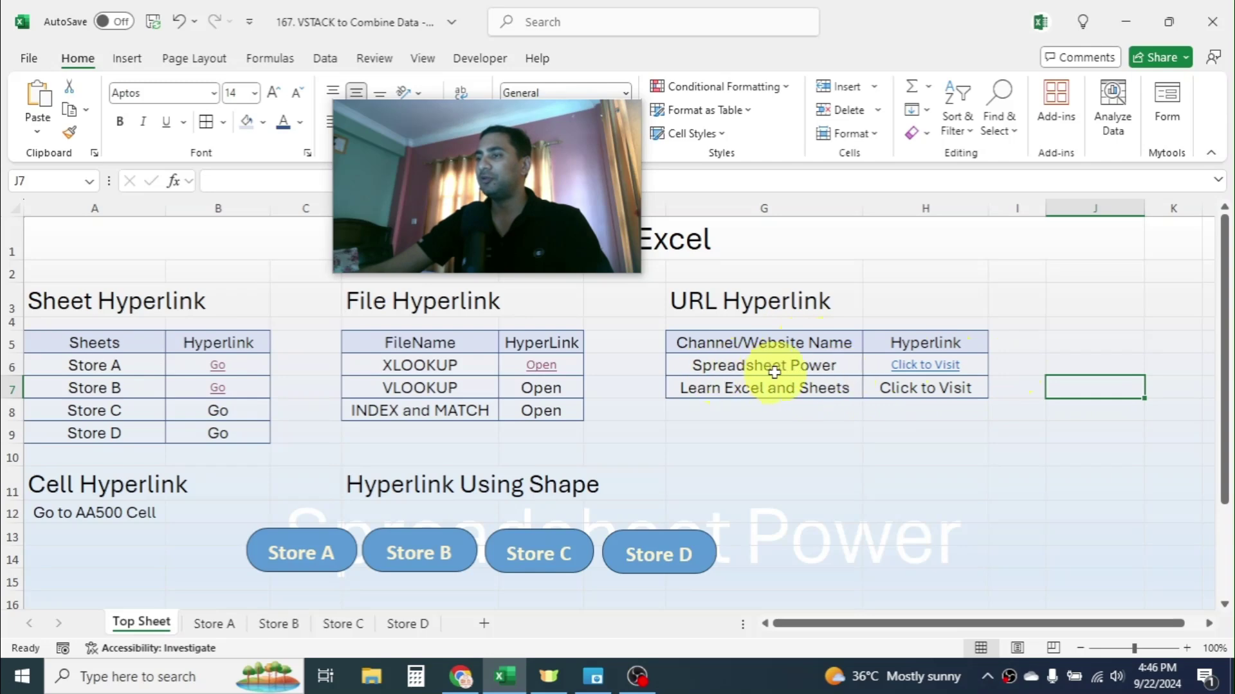
pyautogui.click(938, 373)
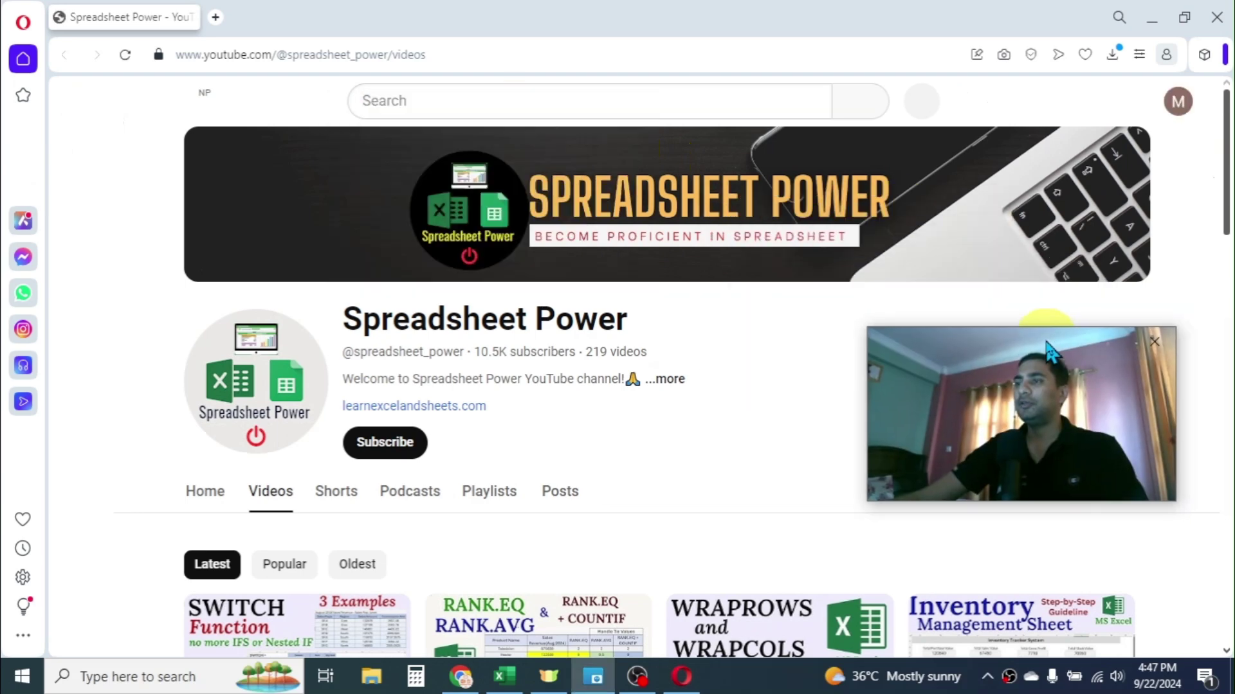
pyautogui.hotkey('alt', 'Tab')
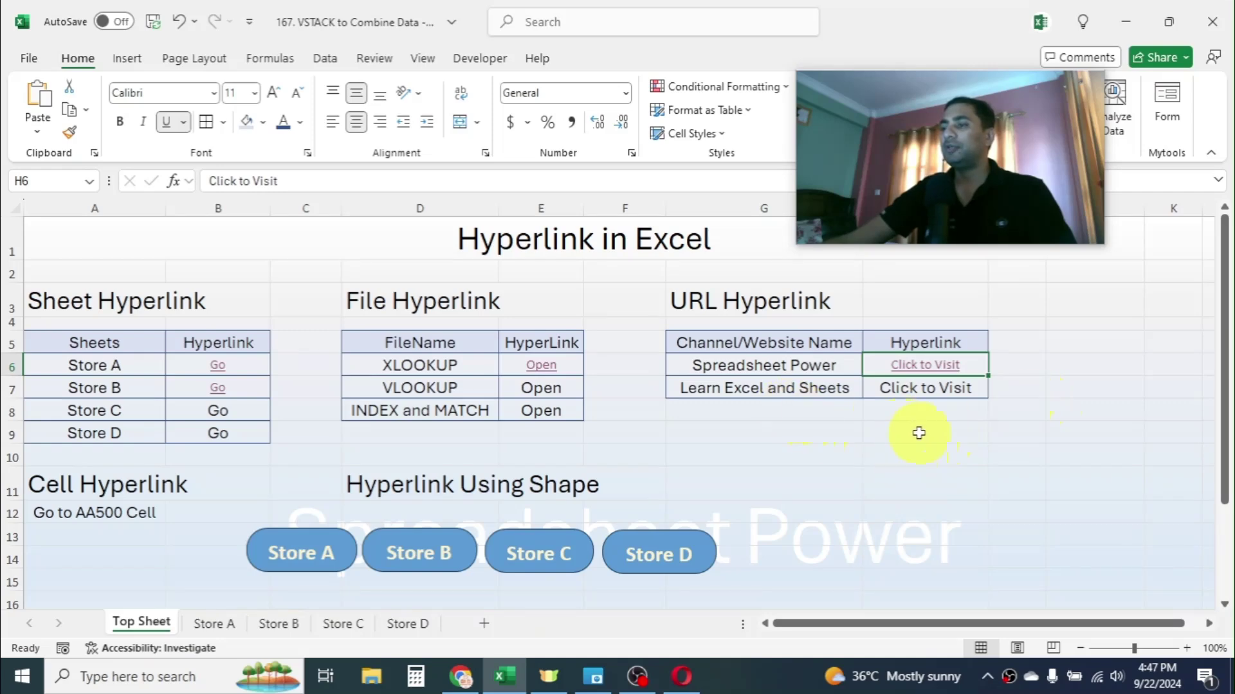
pyautogui.click(460, 677)
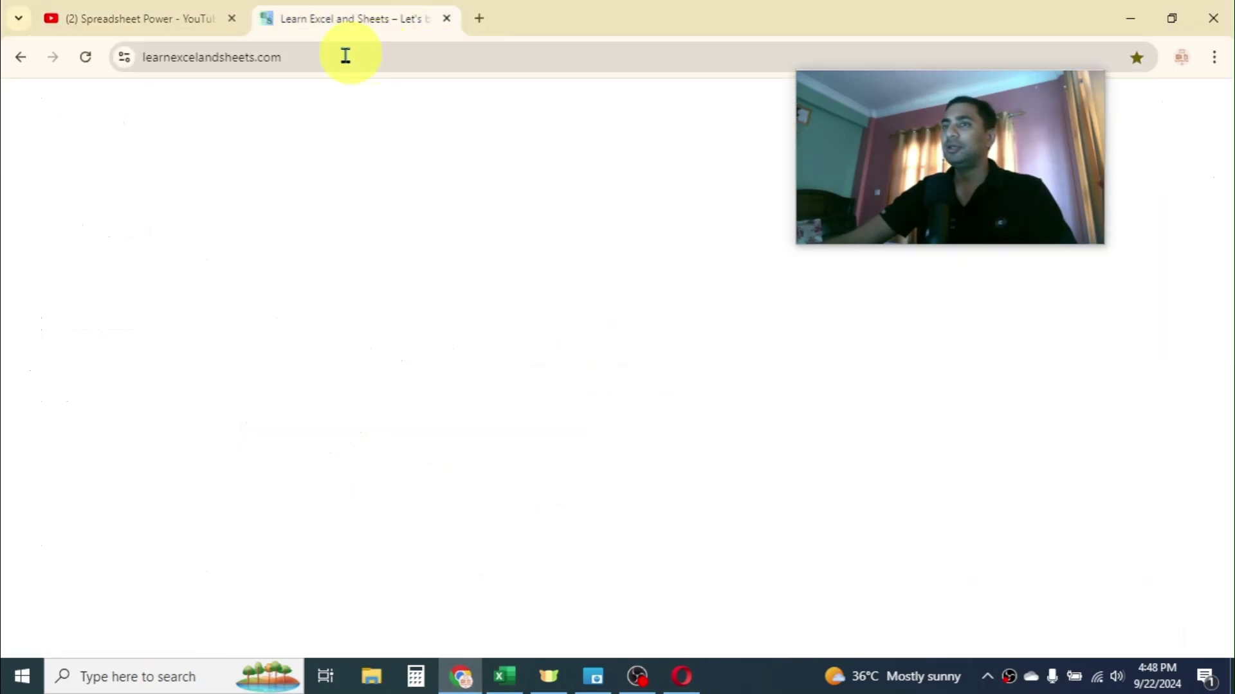
pyautogui.click(1125, 20)
pyautogui.click(951, 386)
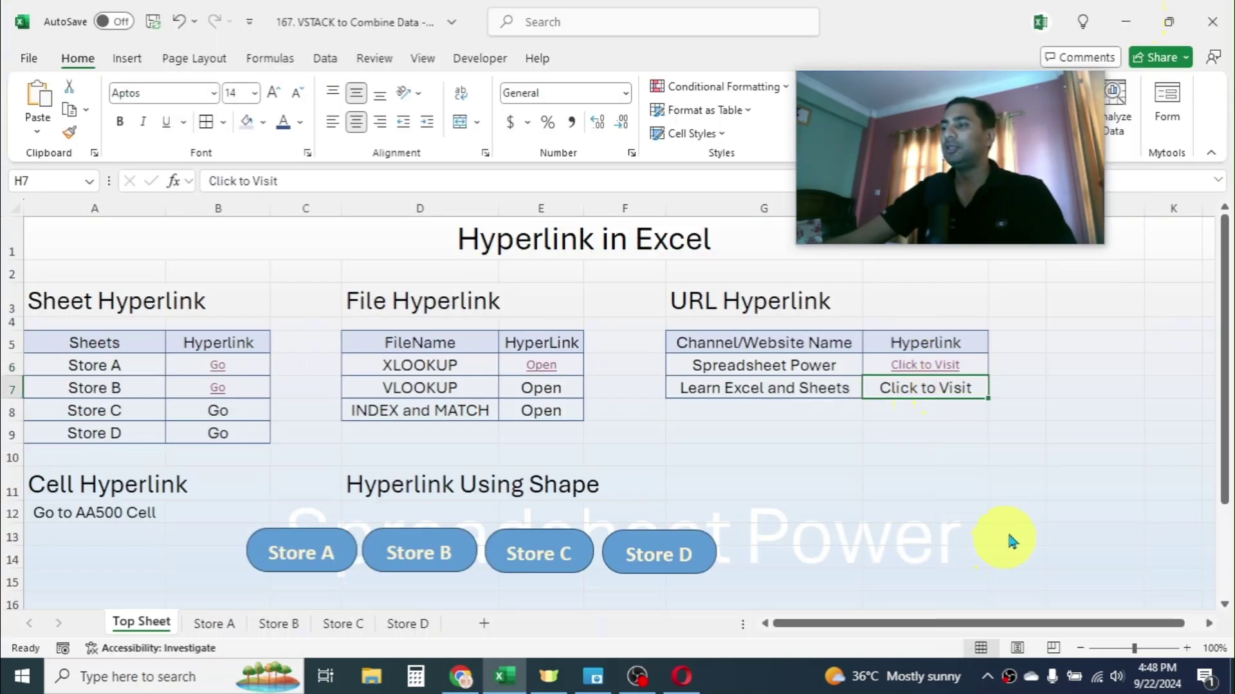
pyautogui.hotkey('ctrl', 'k')
pyautogui.click(700, 546)
pyautogui.hotkey('ctrl', 'v')
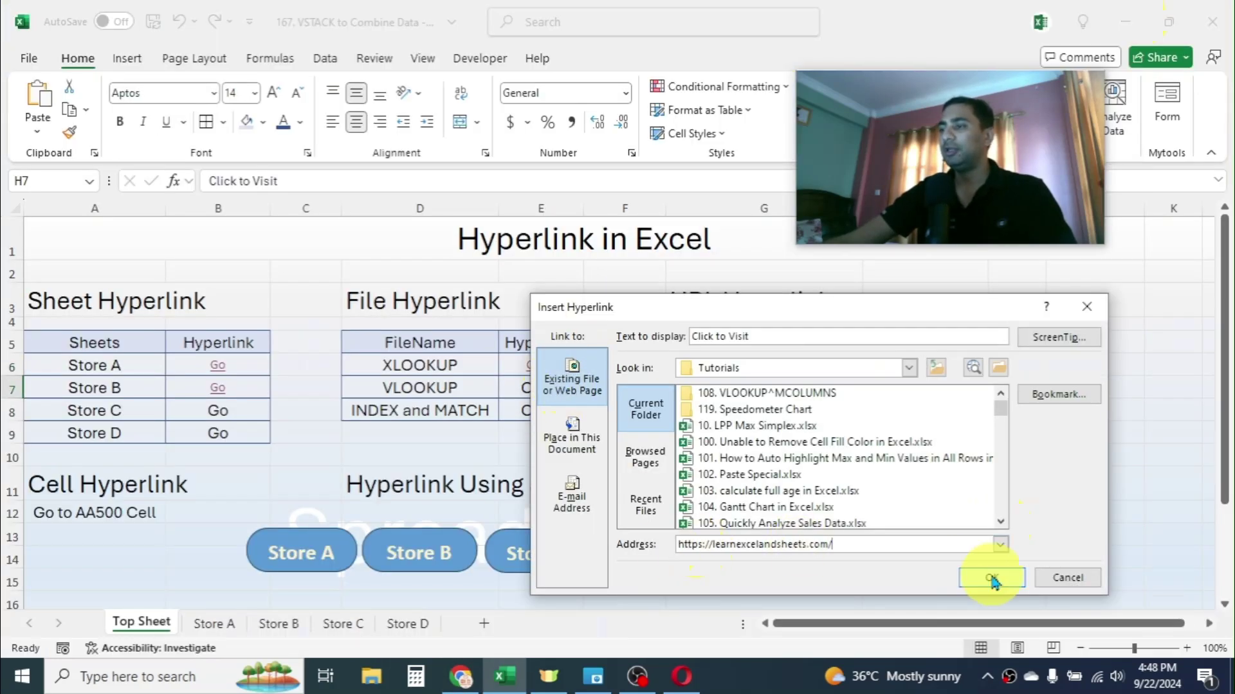
pyautogui.click(990, 577)
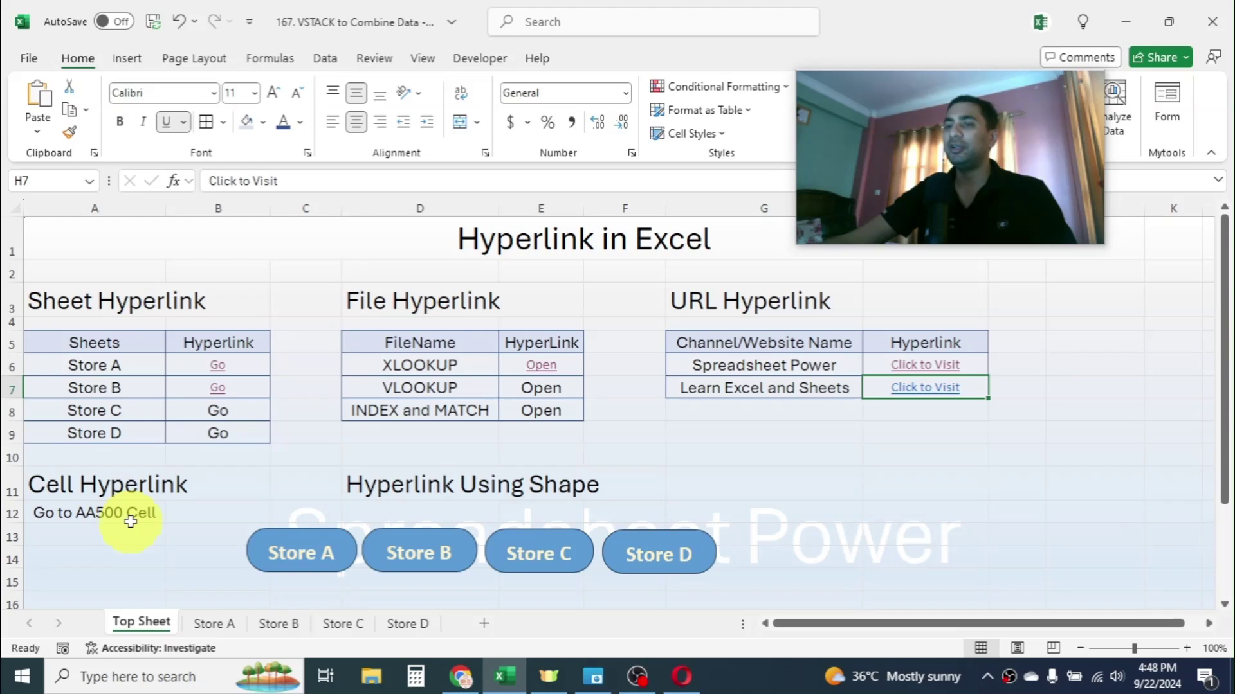
# Step: Link A12 to cell AA500 on Top Sheet
pyautogui.click(80, 514)
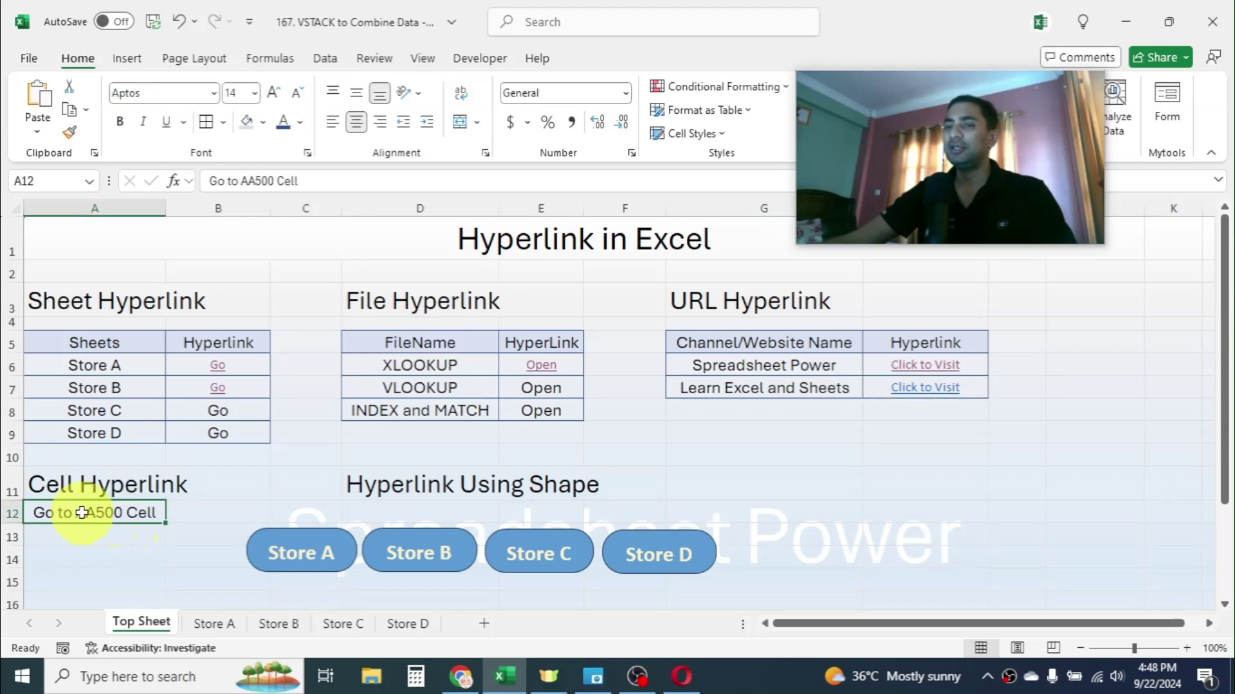
pyautogui.rightClick(81, 513)
pyautogui.click(140, 550)
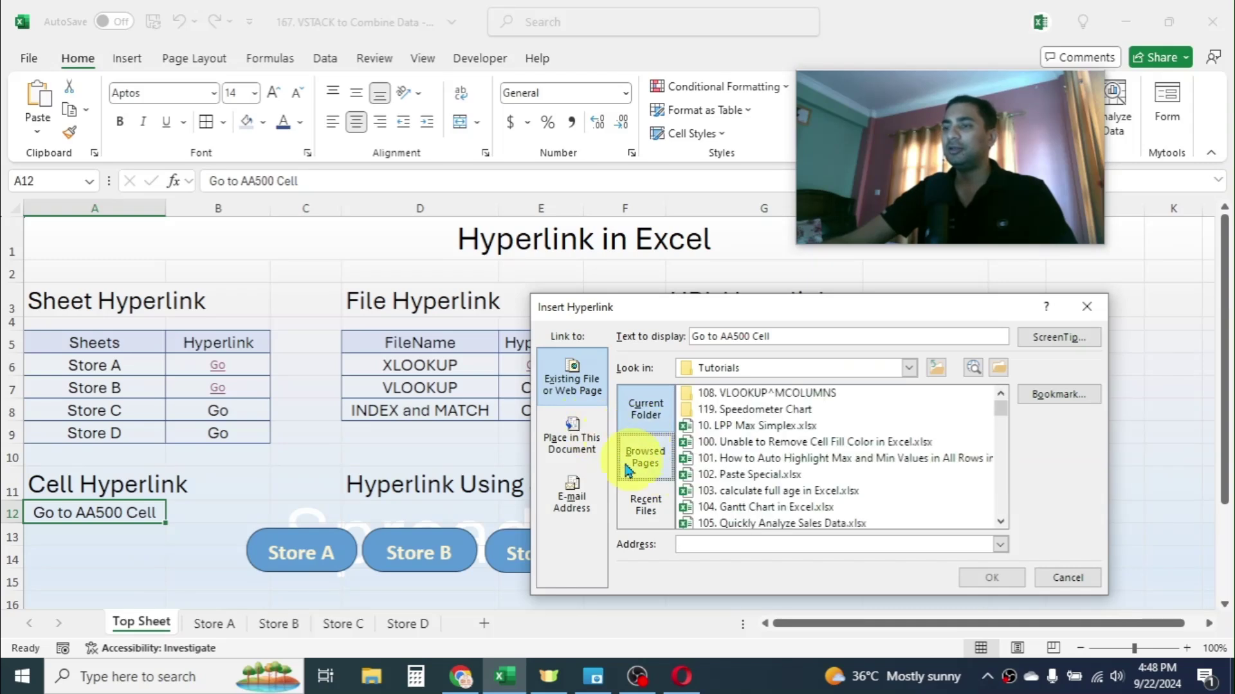
pyautogui.click(569, 440)
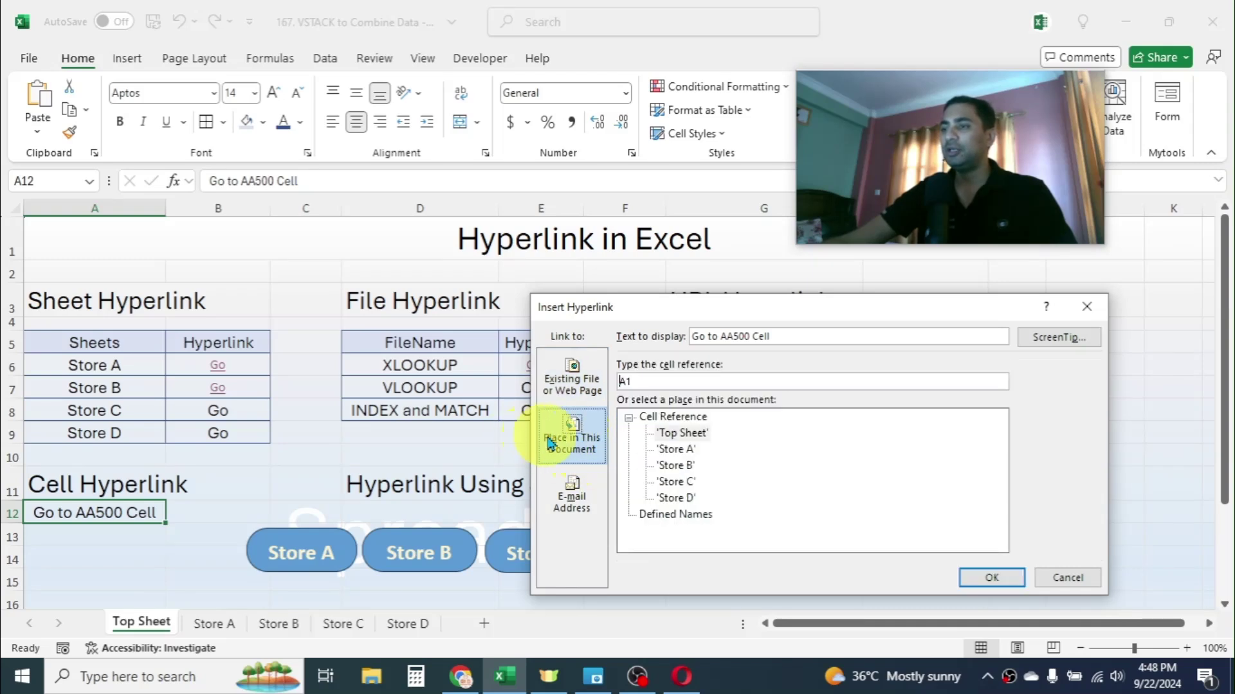
pyautogui.click(683, 433)
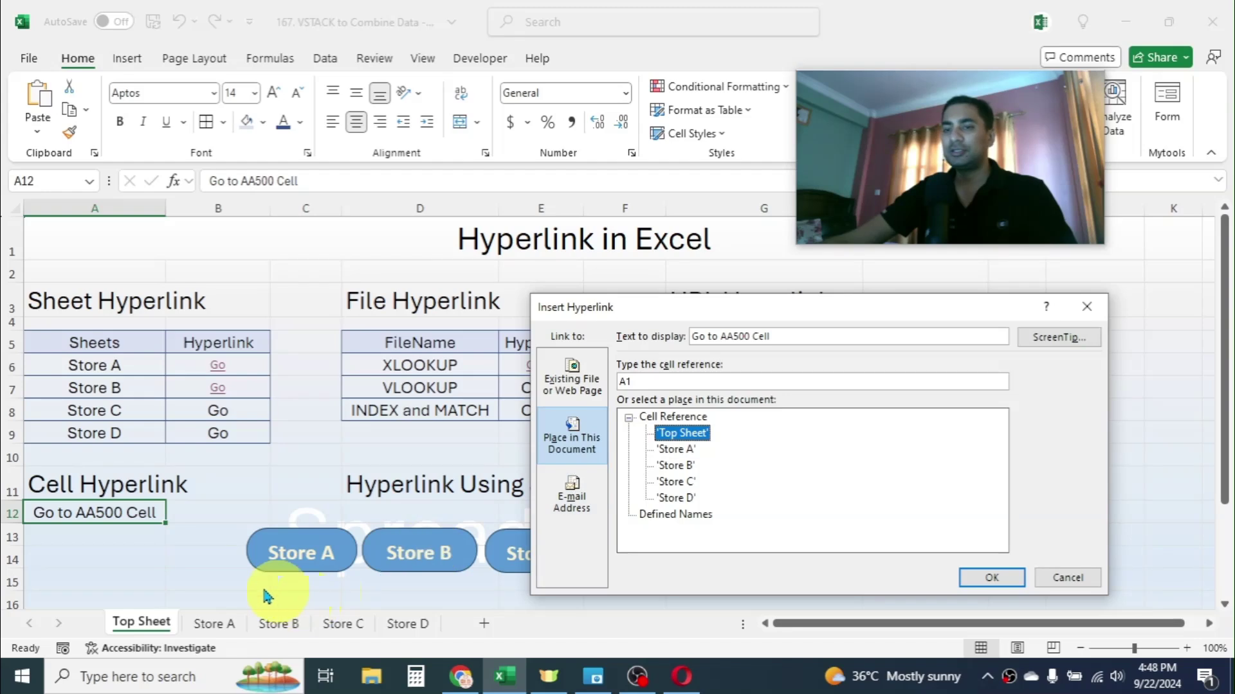
pyautogui.doubleClick(645, 380)
pyautogui.press('BackSpace')
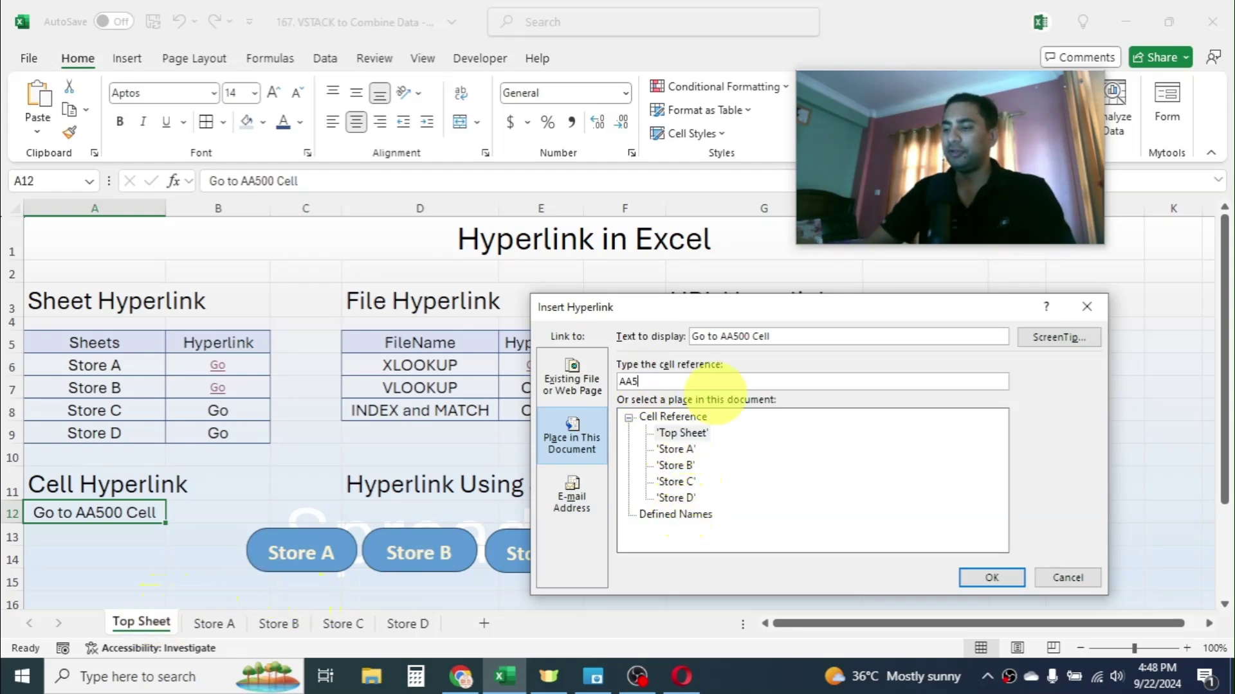
pyautogui.write('AA500')
pyautogui.click(991, 578)
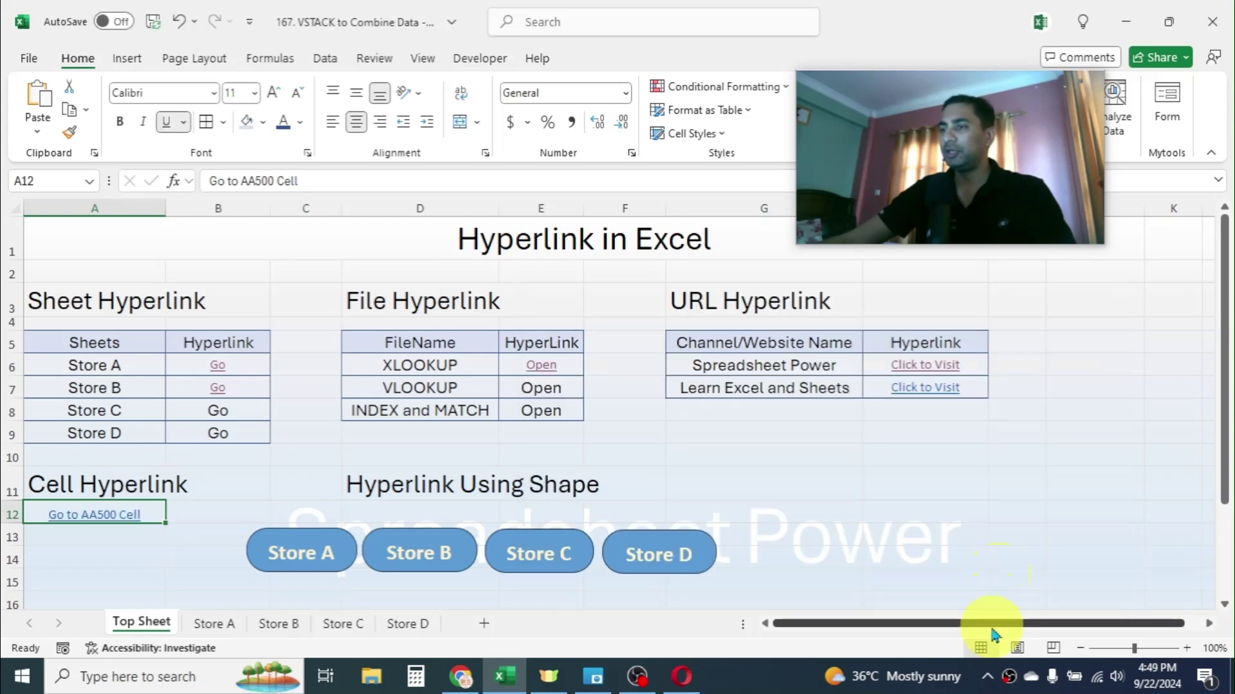
# Step: Follow the A12 link to confirm it jumps to cell AA500
pyautogui.click(109, 515)
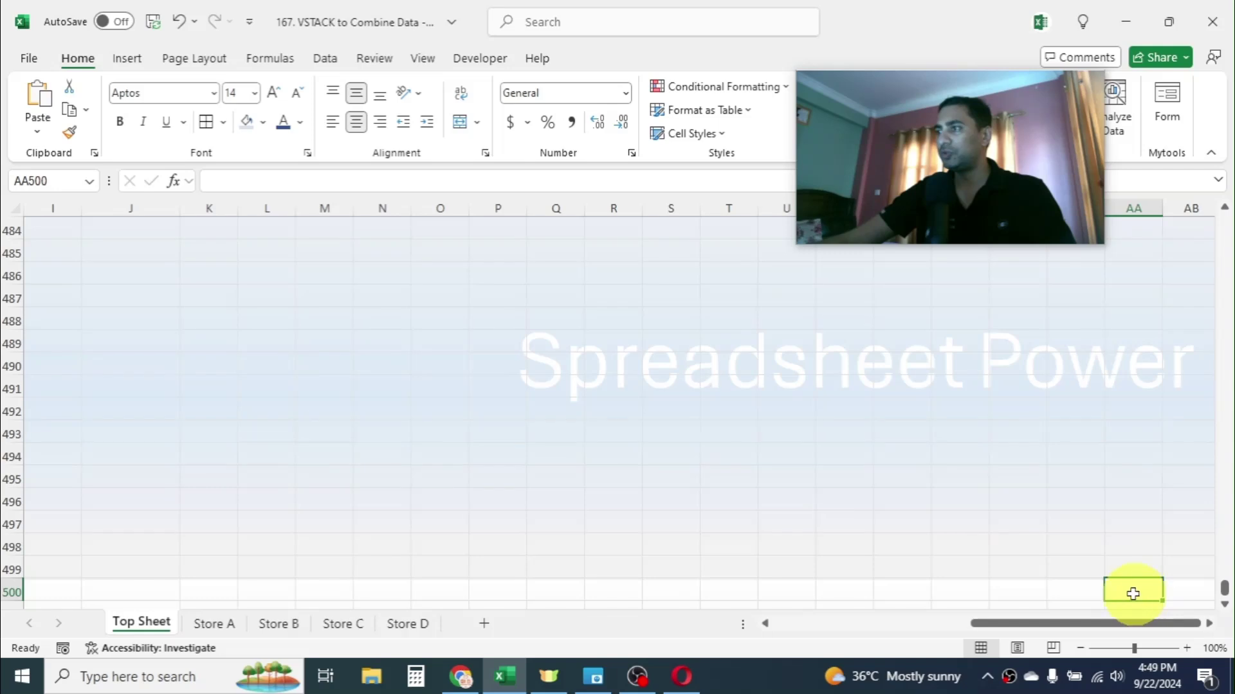
pyautogui.moveTo(1013, 623); pyautogui.dragTo(829, 630)
pyautogui.moveTo(1224, 595); pyautogui.dragTo(1221, 219)
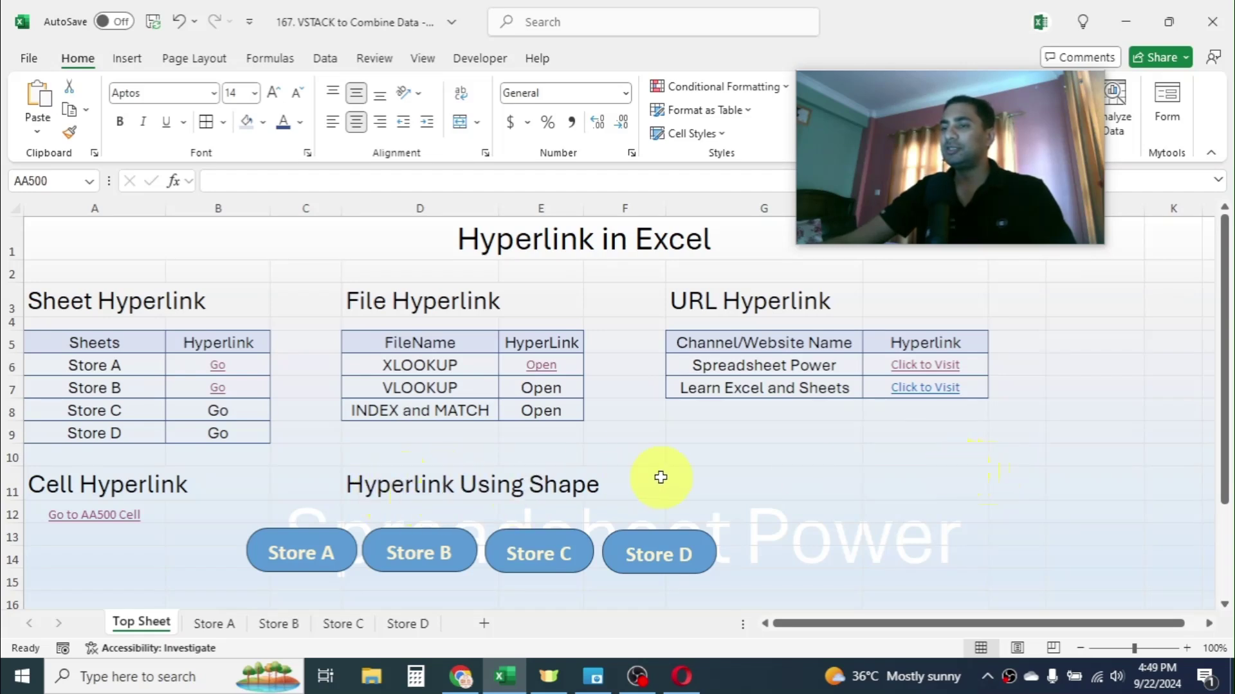
# Step: Inspect the Store A, B and C shapes and browse the Insert > Shapes list without adding one
pyautogui.keyDown('ctrl'); pyautogui.click(326, 533); pyautogui.keyUp('ctrl')
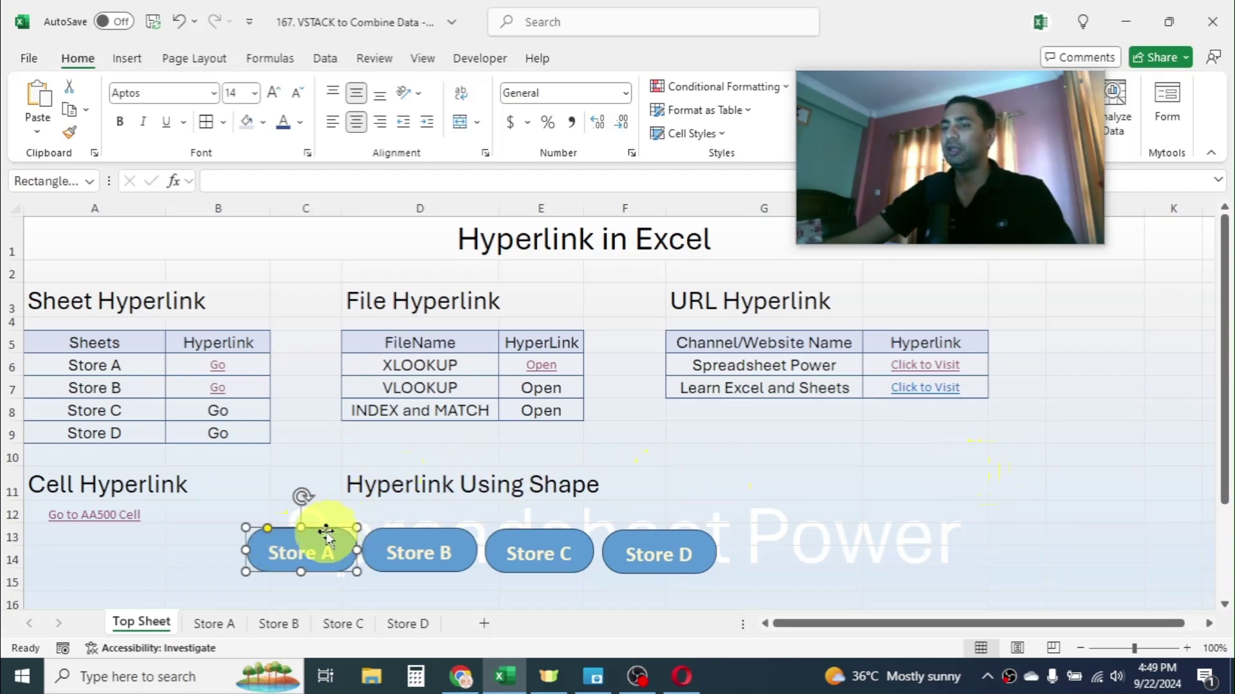
pyautogui.keyDown('ctrl'); pyautogui.click(413, 533); pyautogui.keyUp('ctrl')
pyautogui.keyDown('ctrl'); pyautogui.click(521, 534); pyautogui.keyUp('ctrl')
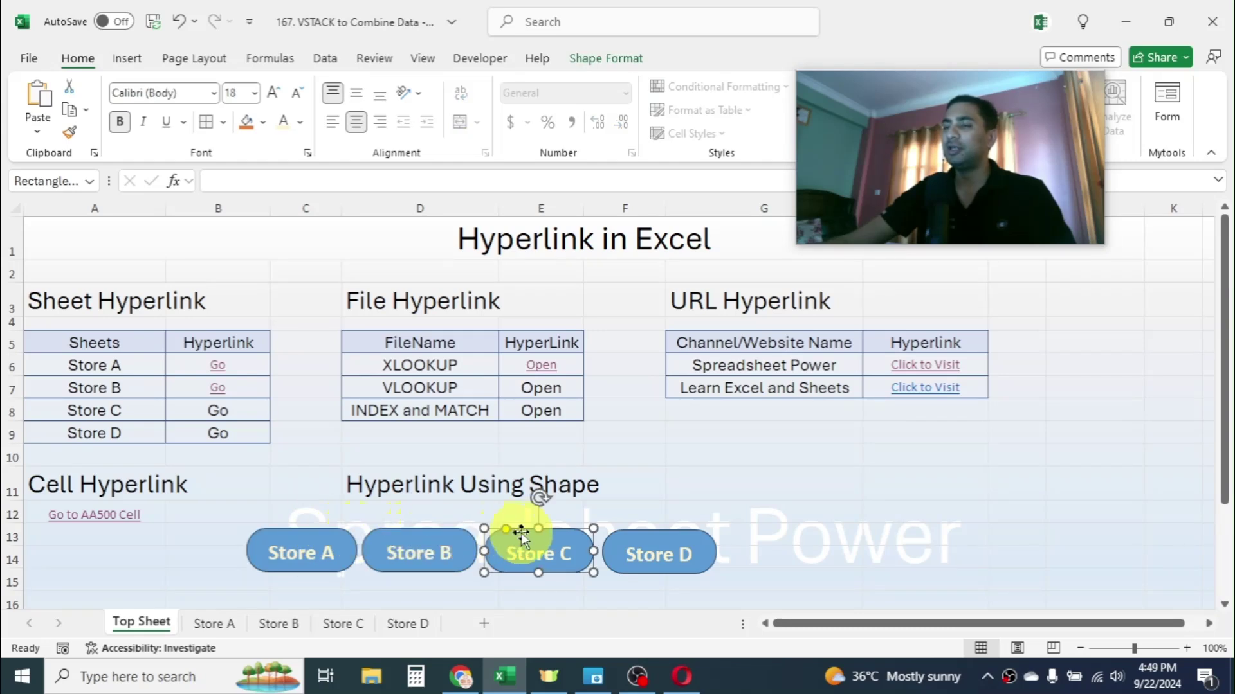
pyautogui.click(738, 452)
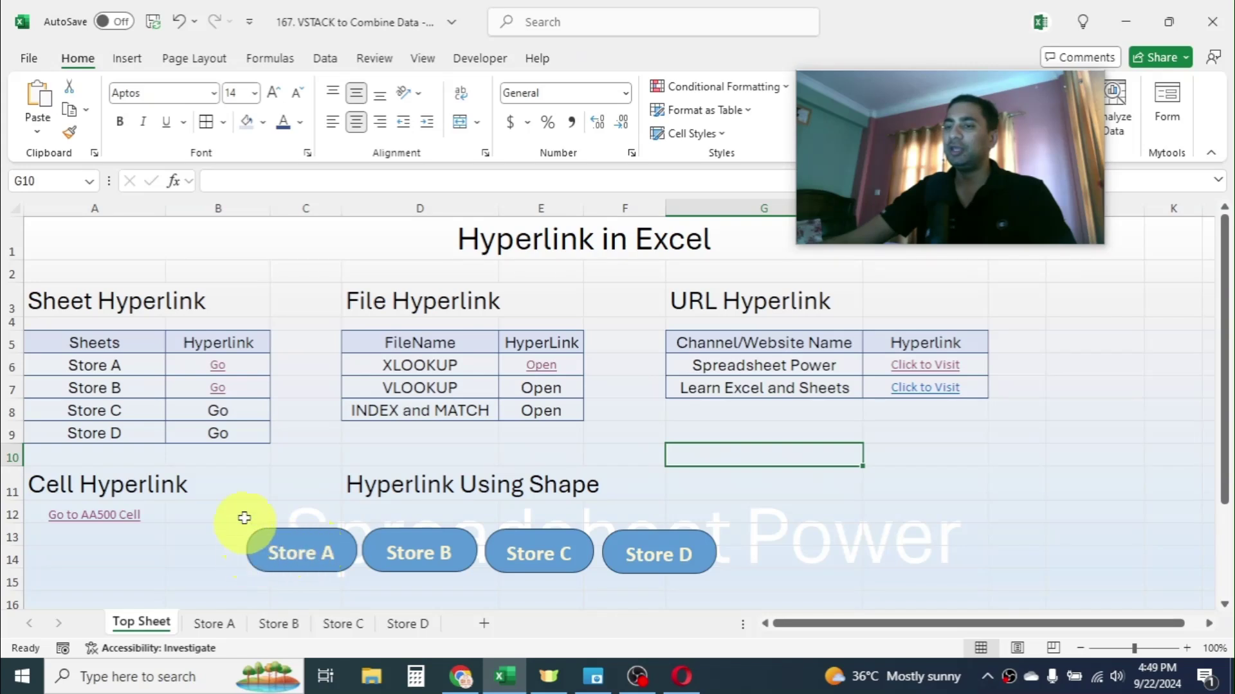
pyautogui.click(849, 510)
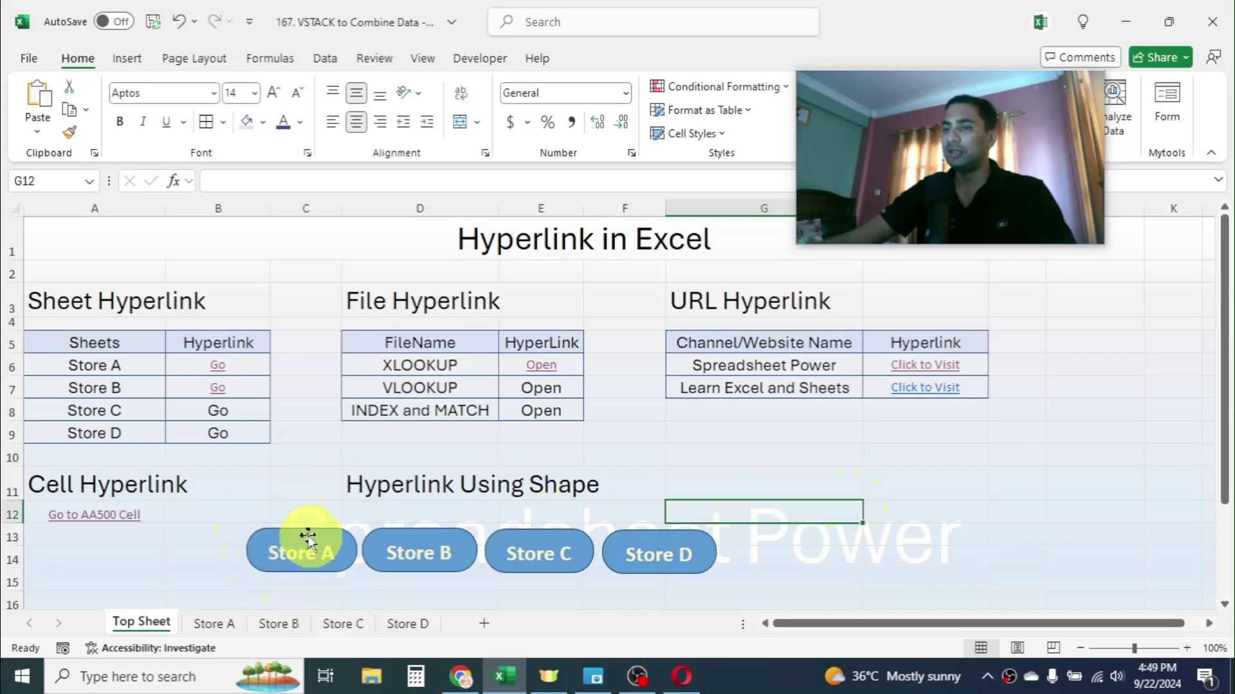
pyautogui.click(127, 63)
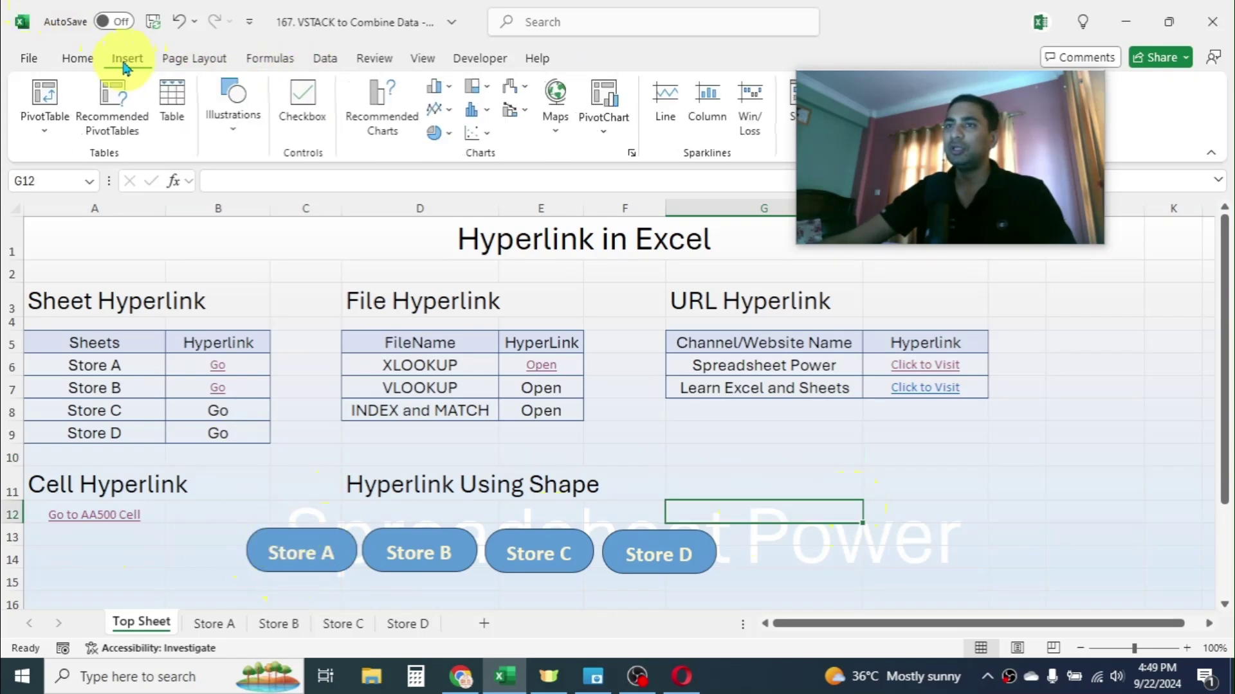
pyautogui.click(239, 128)
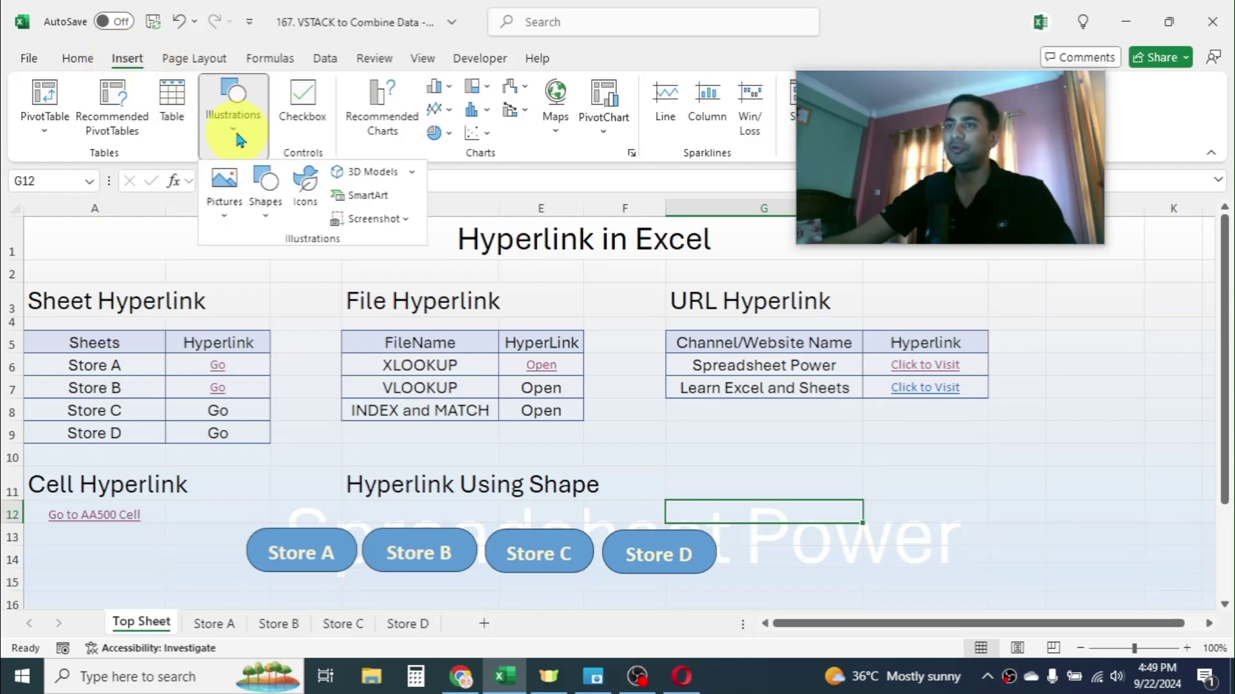
pyautogui.click(265, 205)
pyautogui.click(976, 518)
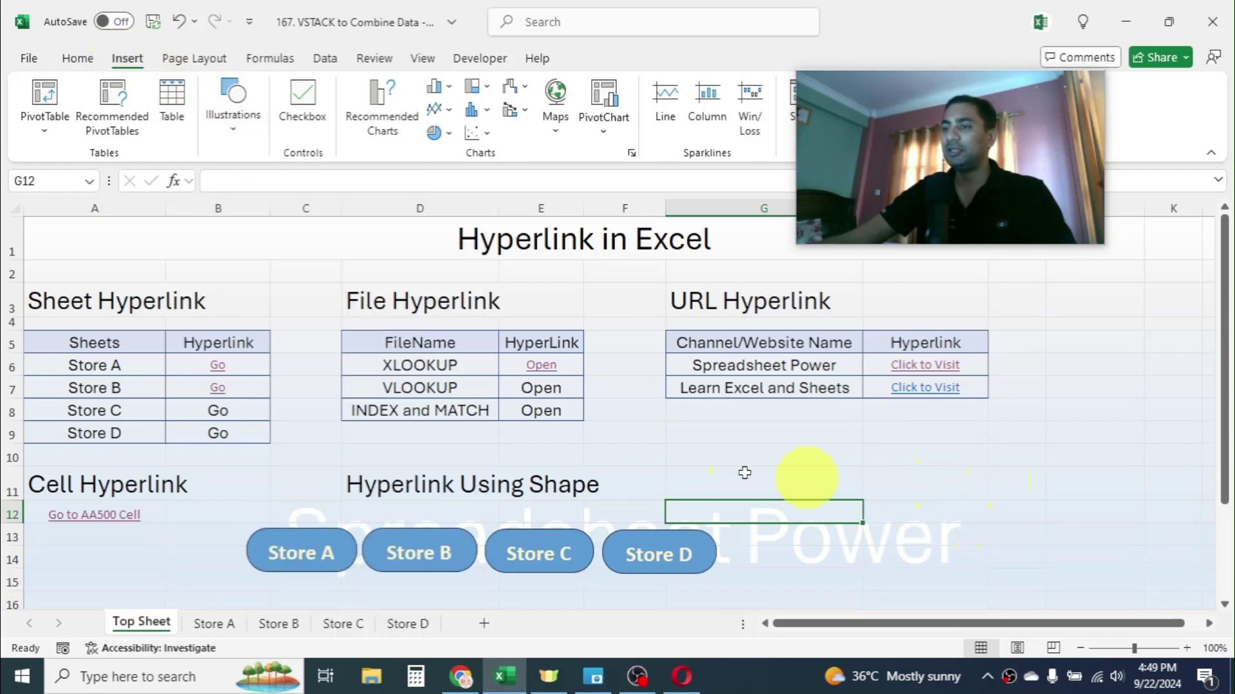
# Step: Link the Store A shape to the Store A sheet, test it, and return to Top Sheet
pyautogui.rightClick(305, 534)
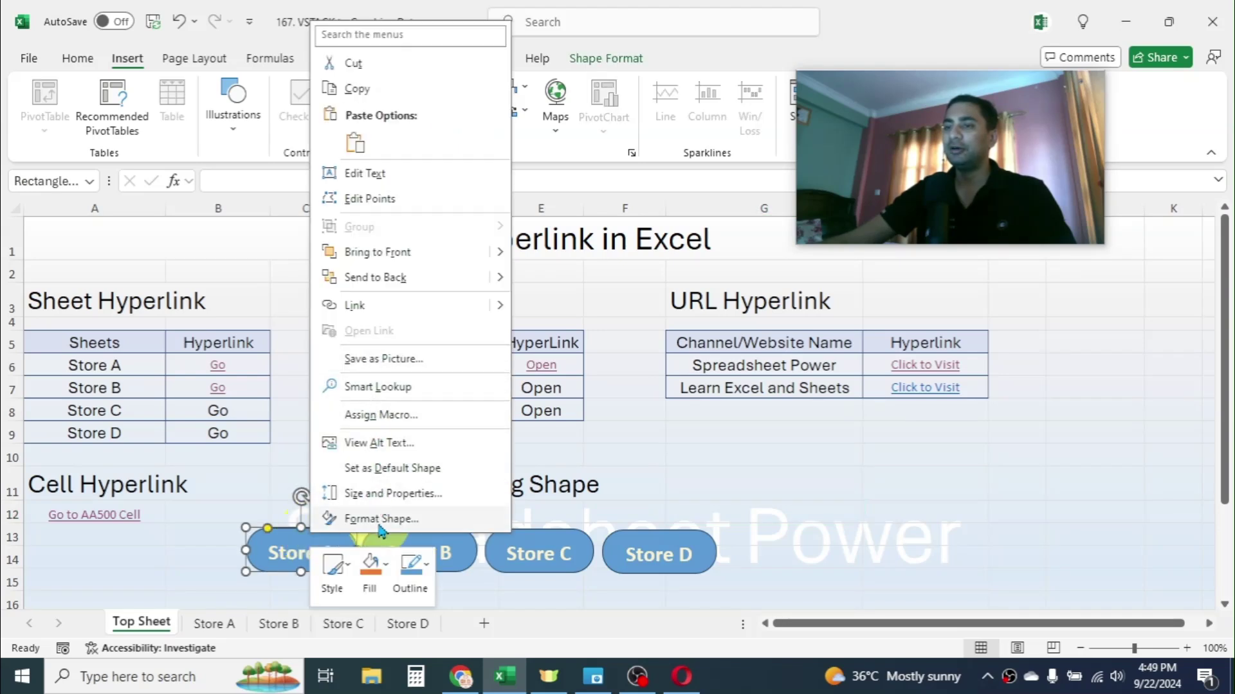
pyautogui.click(357, 306)
pyautogui.click(572, 434)
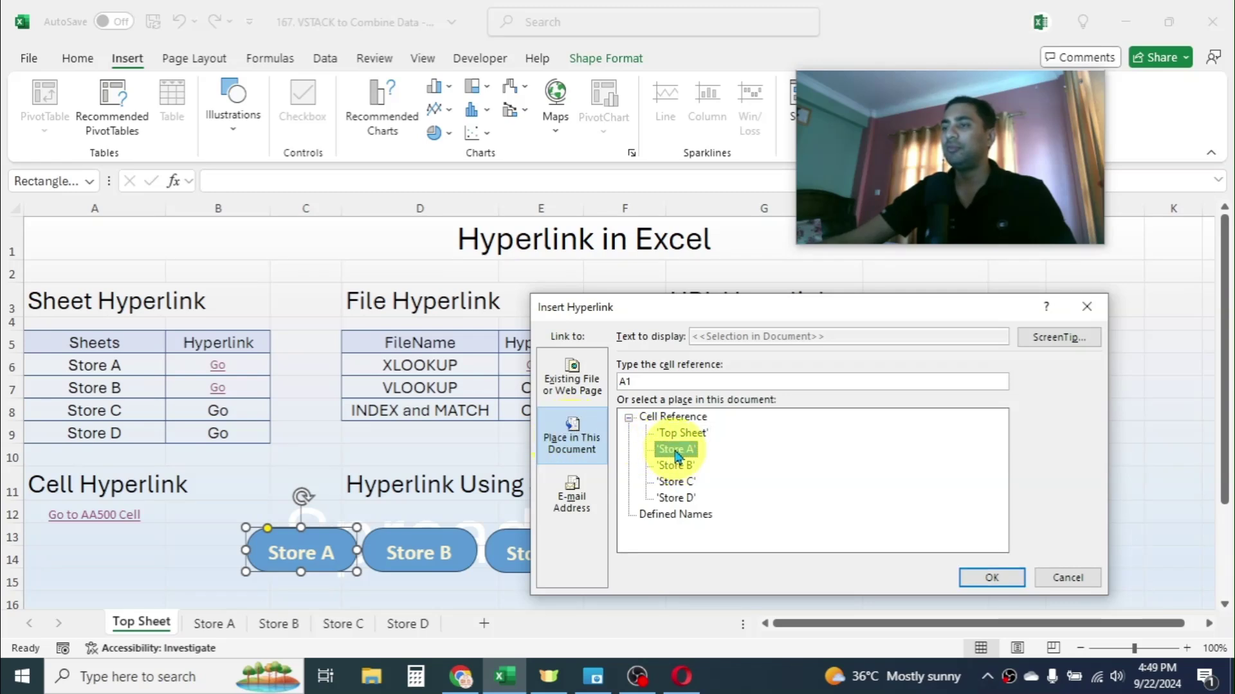
pyautogui.click(984, 574)
pyautogui.click(897, 508)
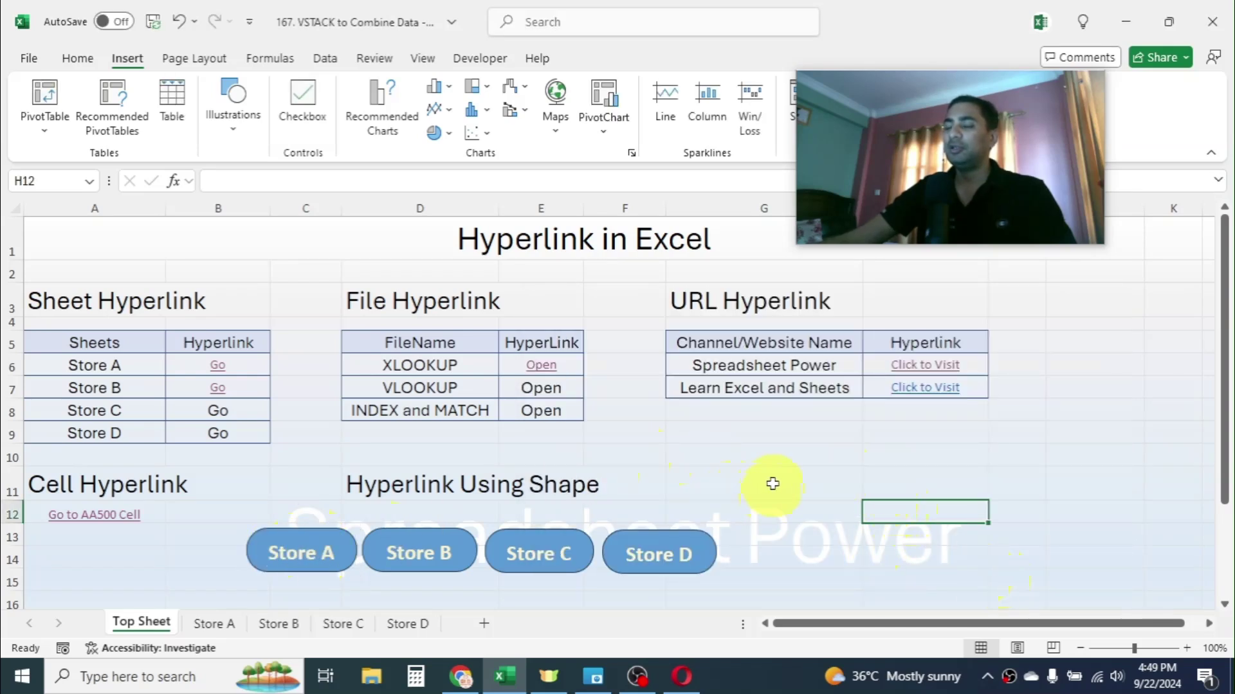
pyautogui.click(319, 550)
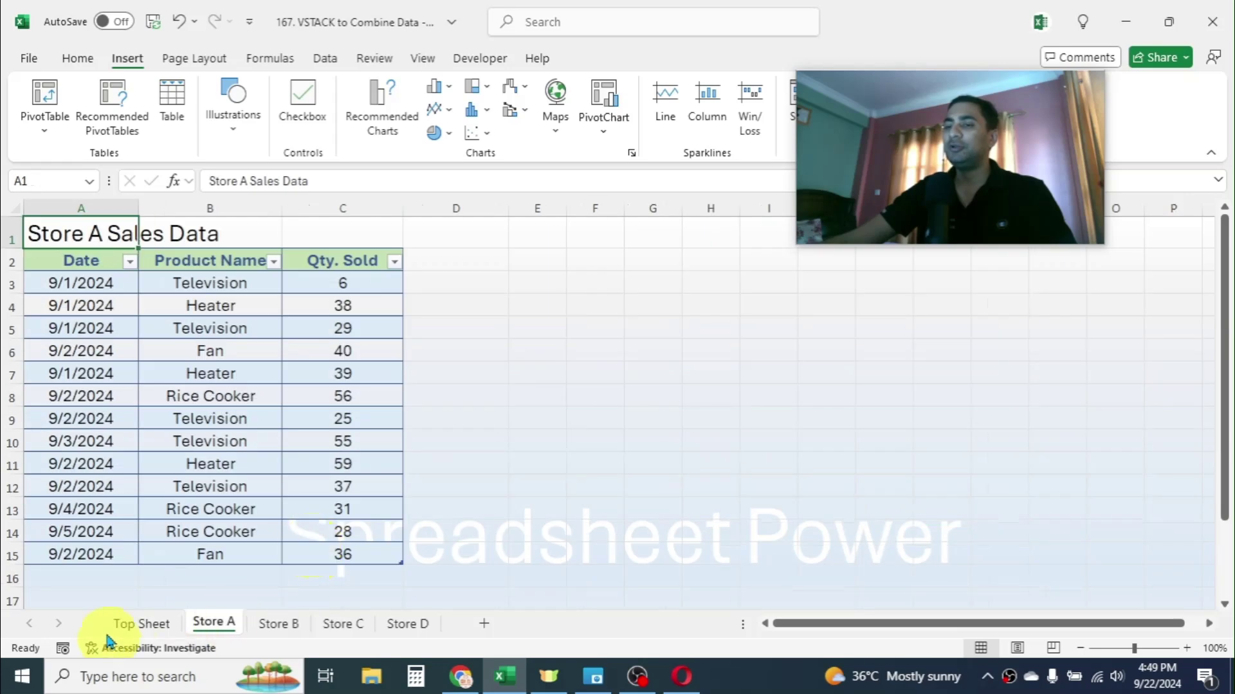
pyautogui.click(162, 624)
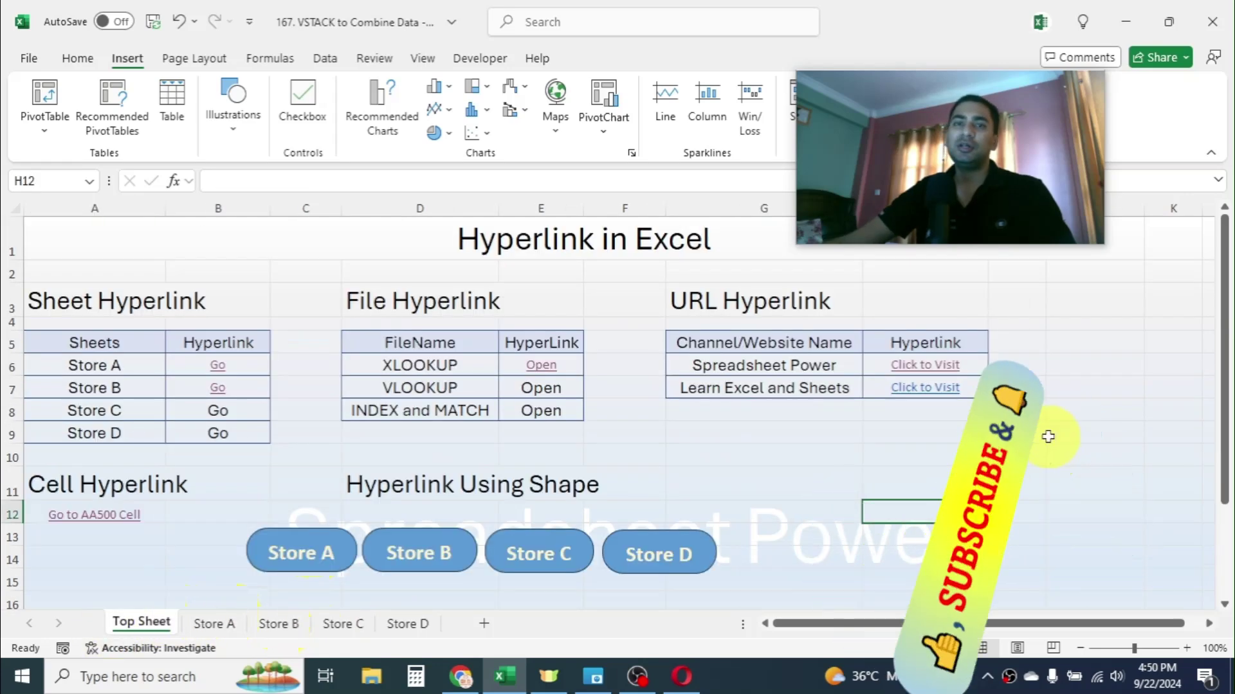